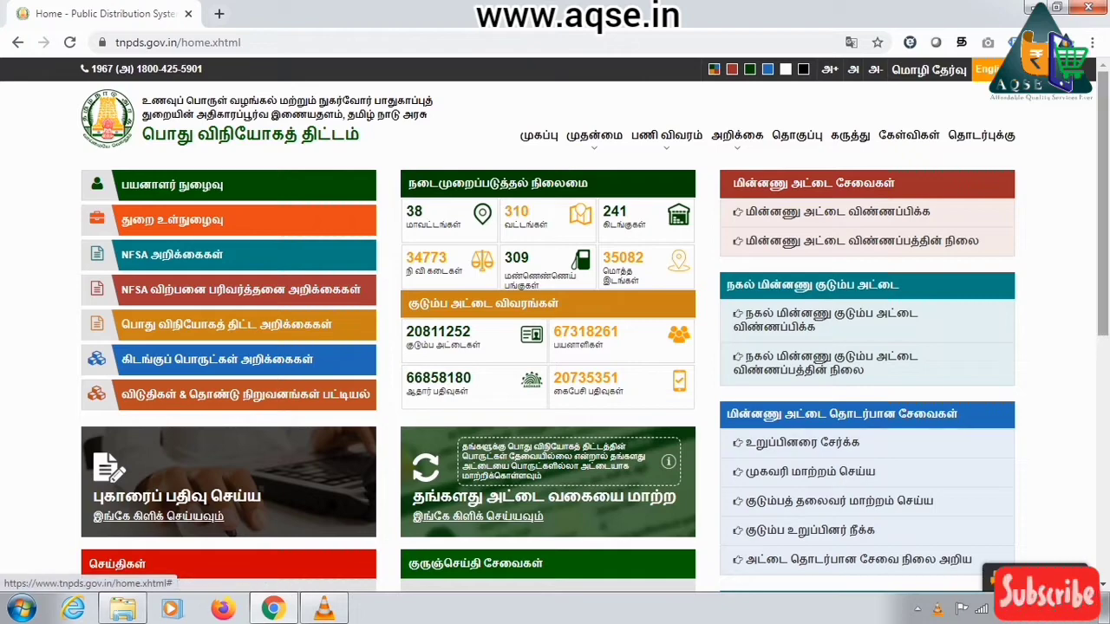
Step: Open the new smart card application form (மின்னணு அட்டை விண்ணப்பிக்க)
scroll(555, 347, down, 3)
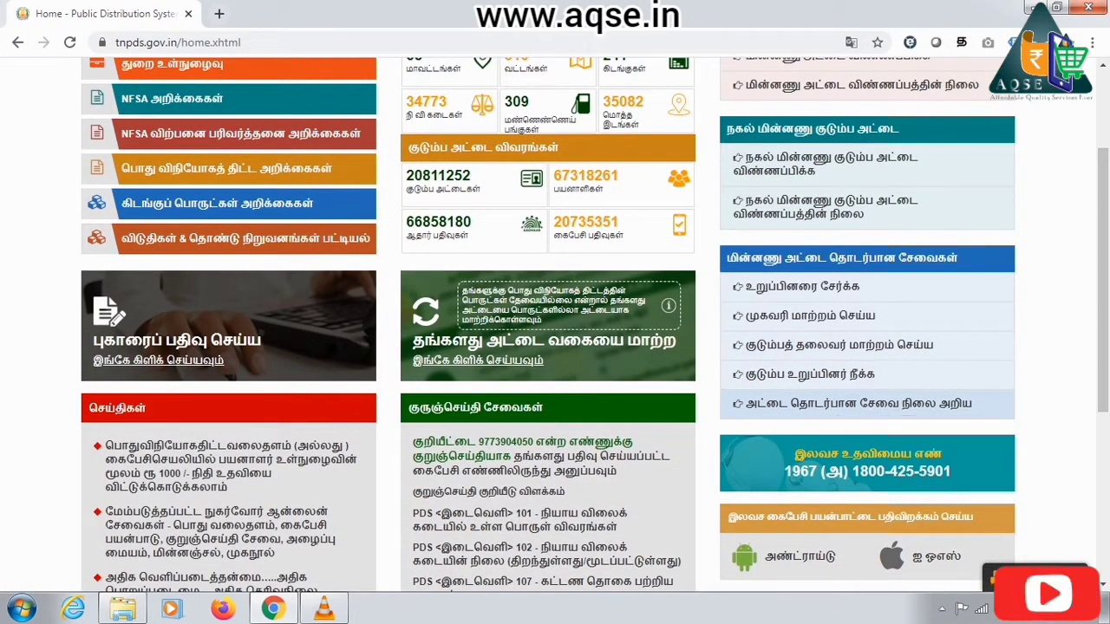
scroll(555, 347, down, 1)
scroll(555, 347, up, 1)
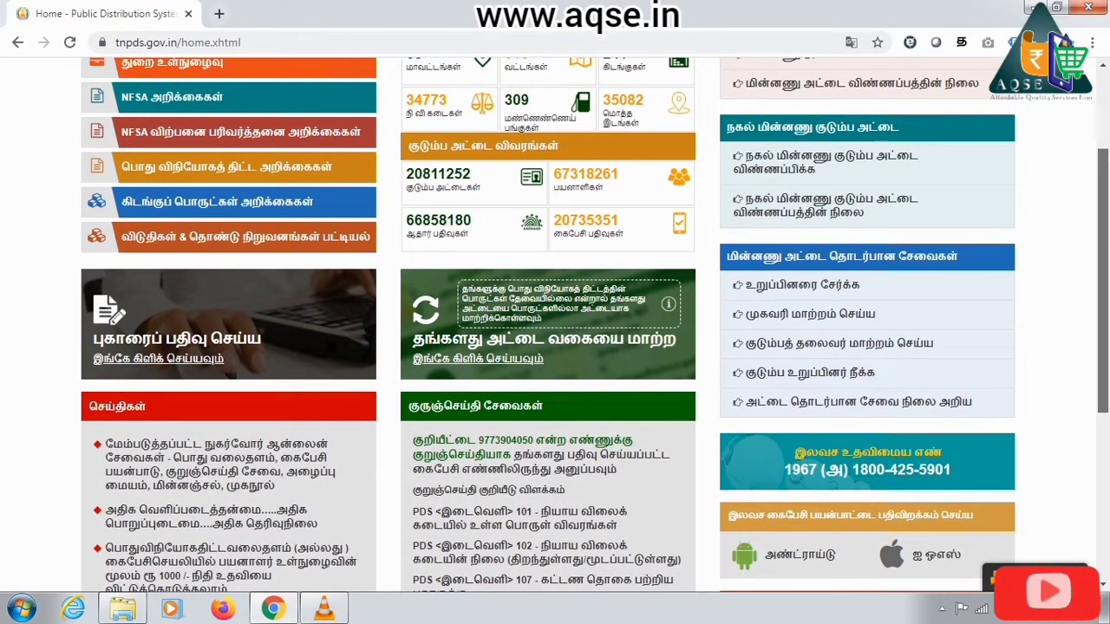
scroll(555, 347, up, 1)
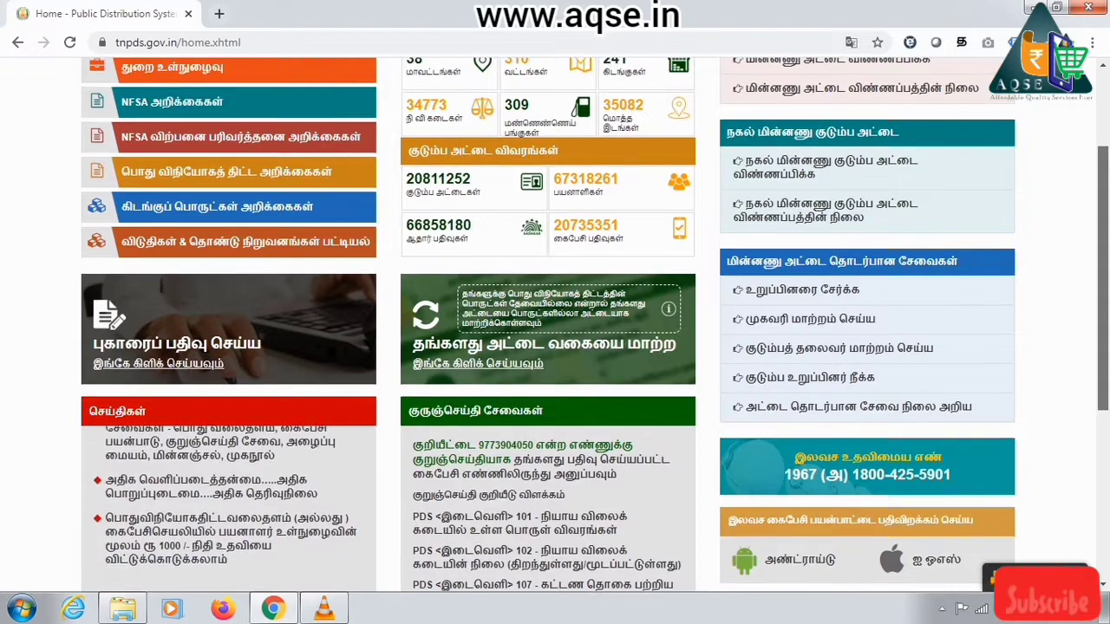
scroll(555, 347, up, 2)
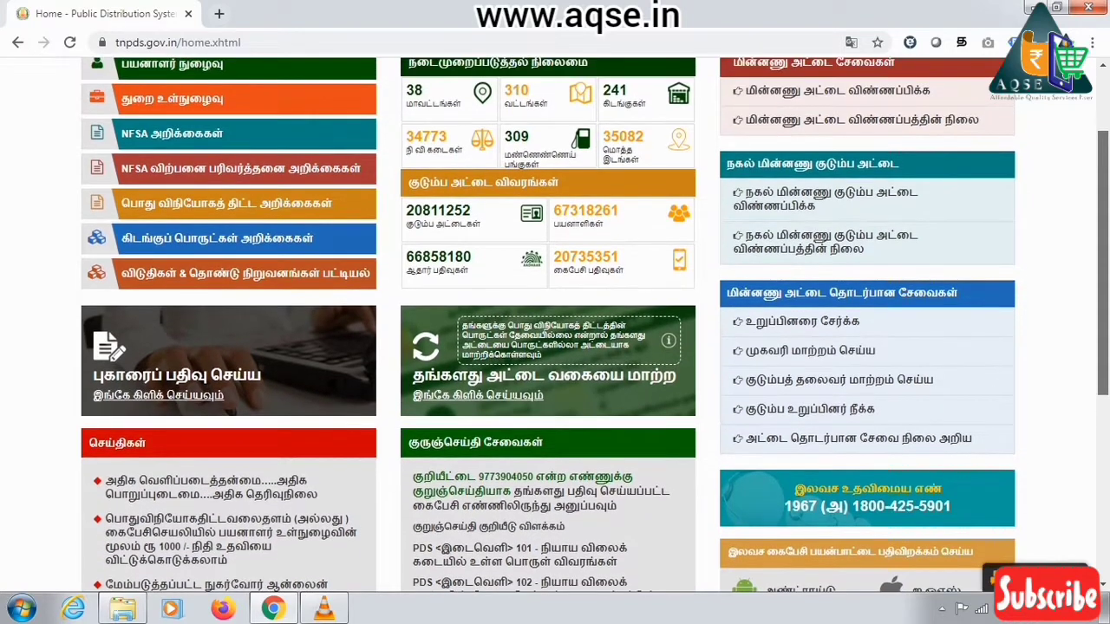
scroll(555, 346, up, 3)
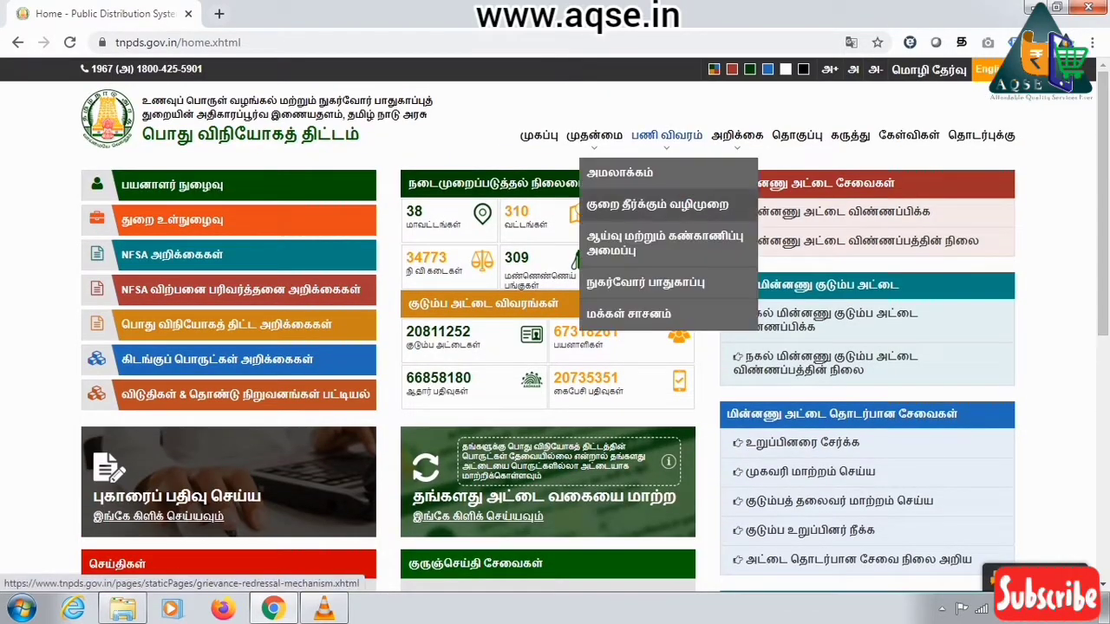
click(832, 240)
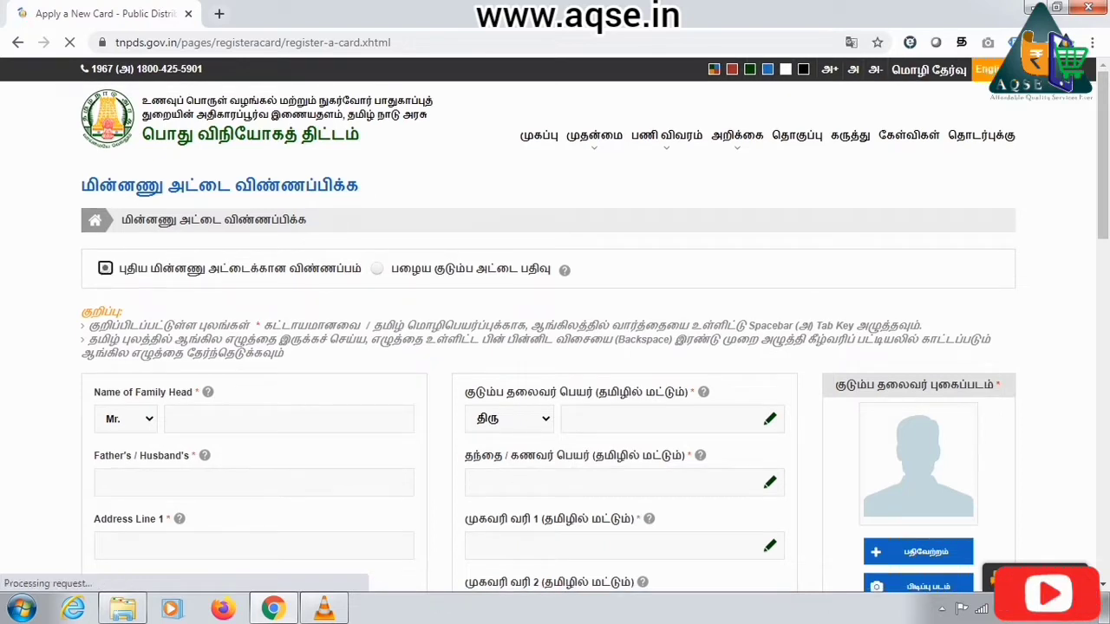
Step: Enter murugan as the family head's English name and bring up the Tamil keyboard
click(289, 419)
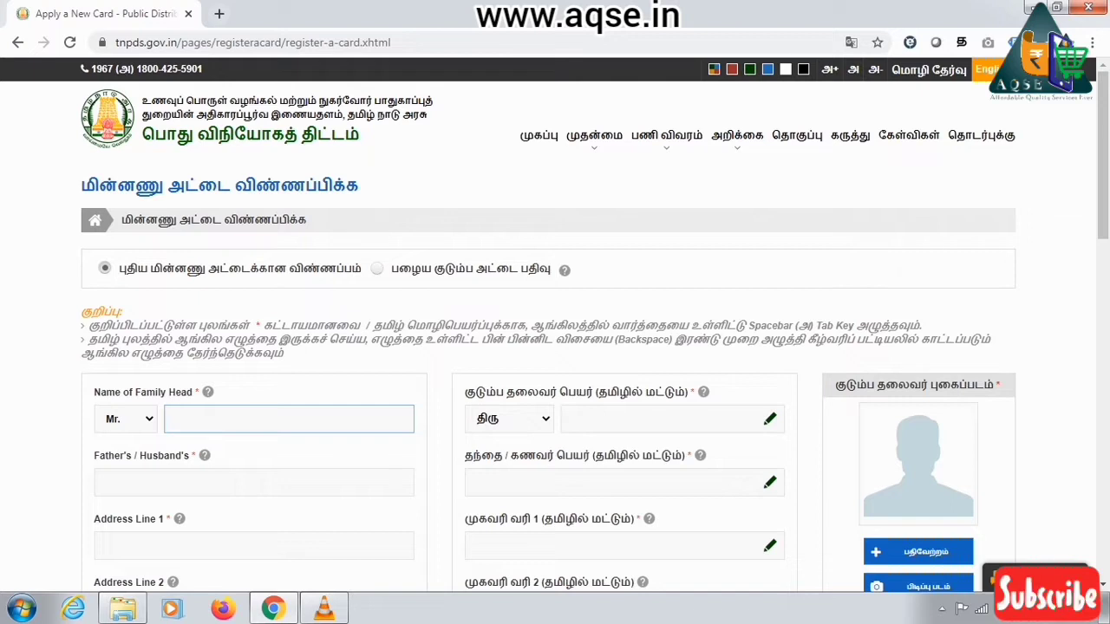
text(murugan)
click(572, 419)
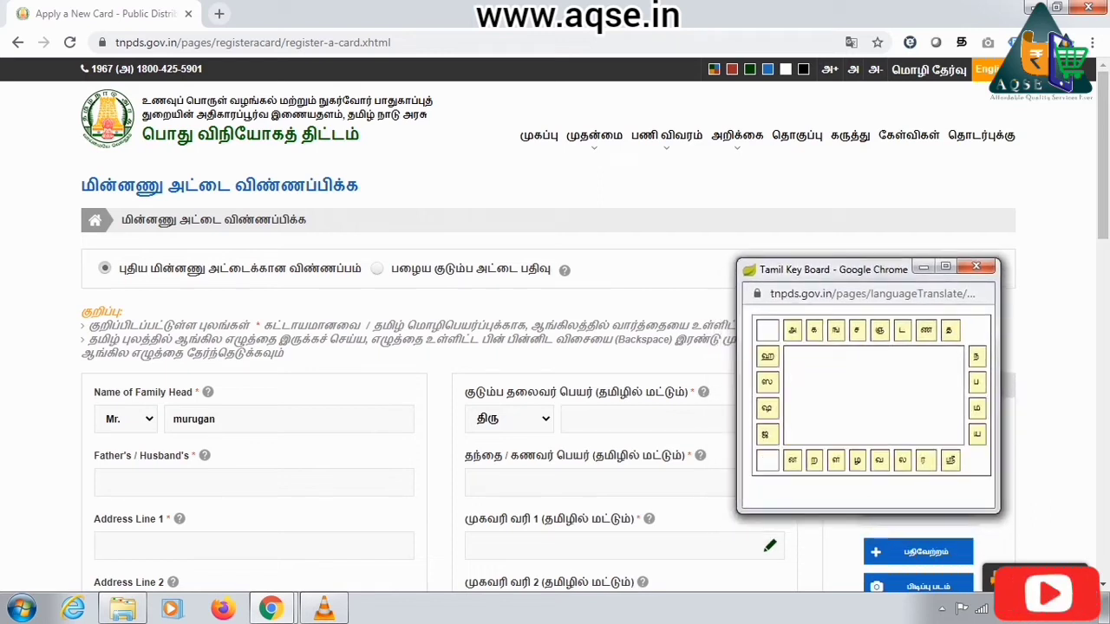
Step: Spell the syllables மு and ரு in the Tamil name field
click(976, 408)
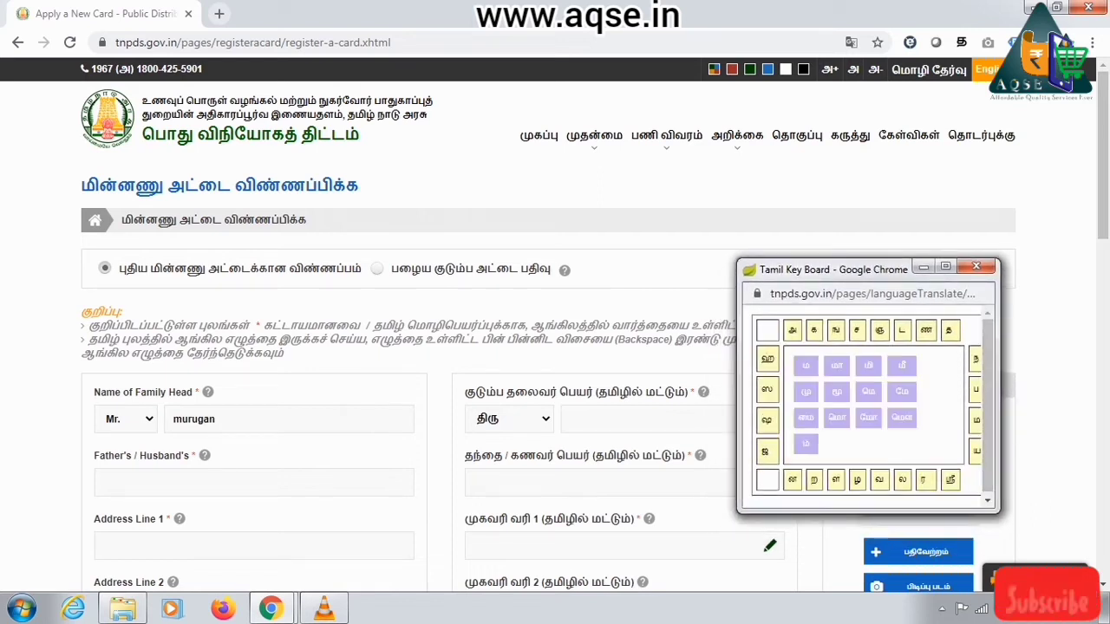
click(806, 391)
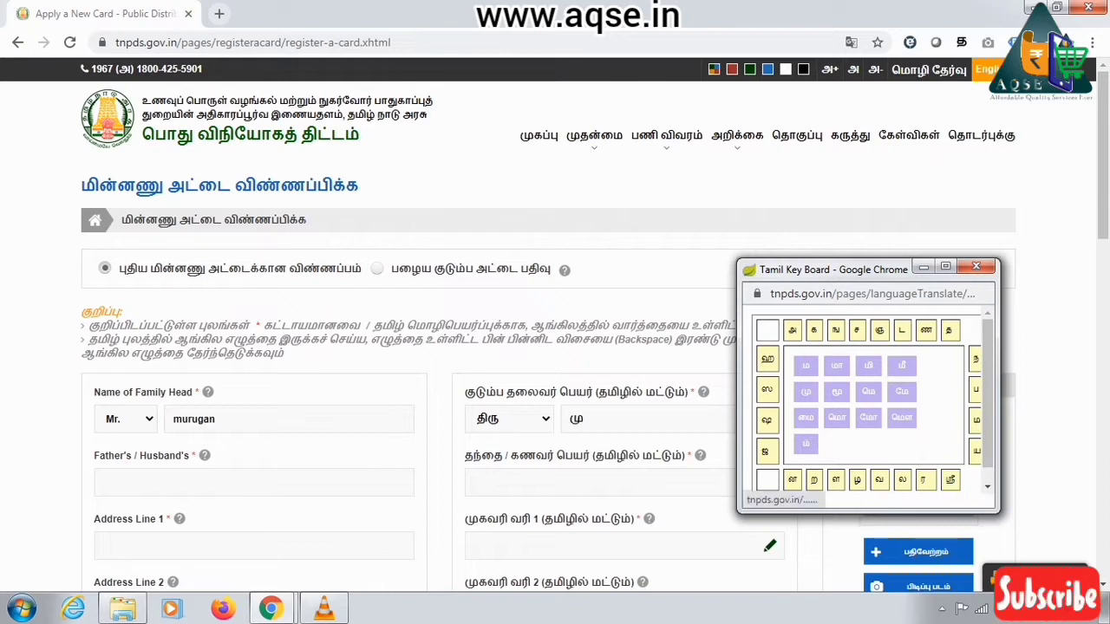
click(925, 479)
click(903, 479)
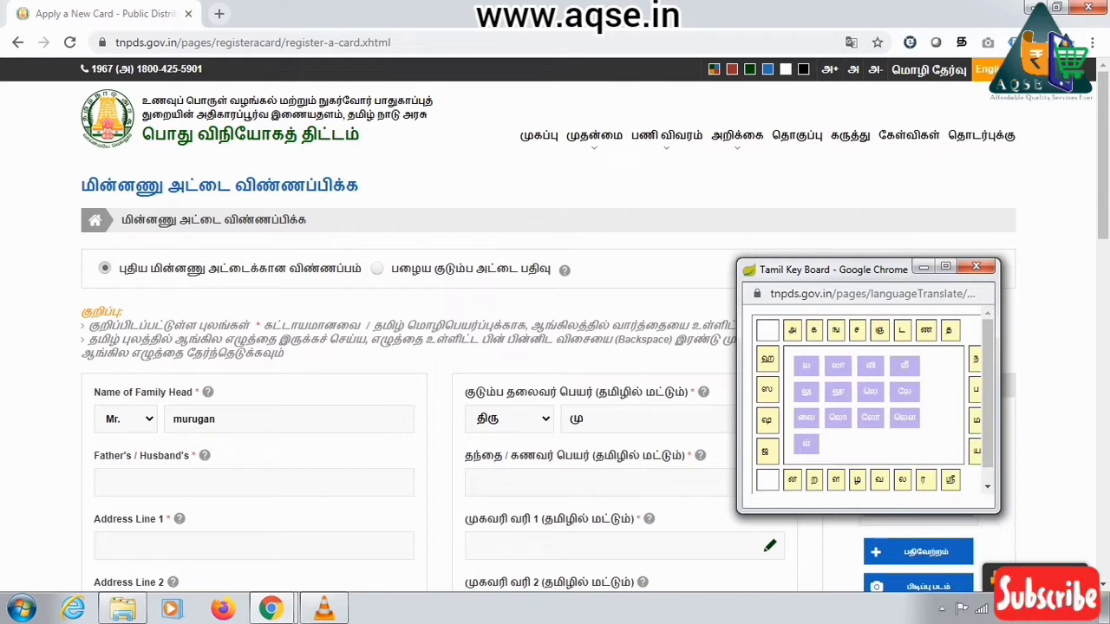
click(925, 479)
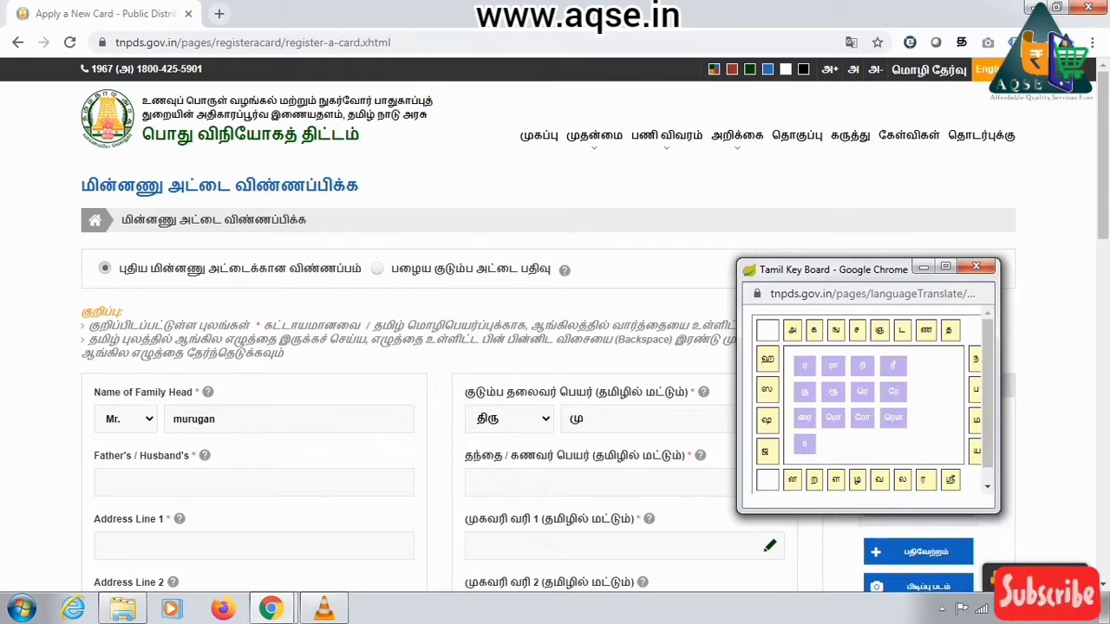
click(805, 391)
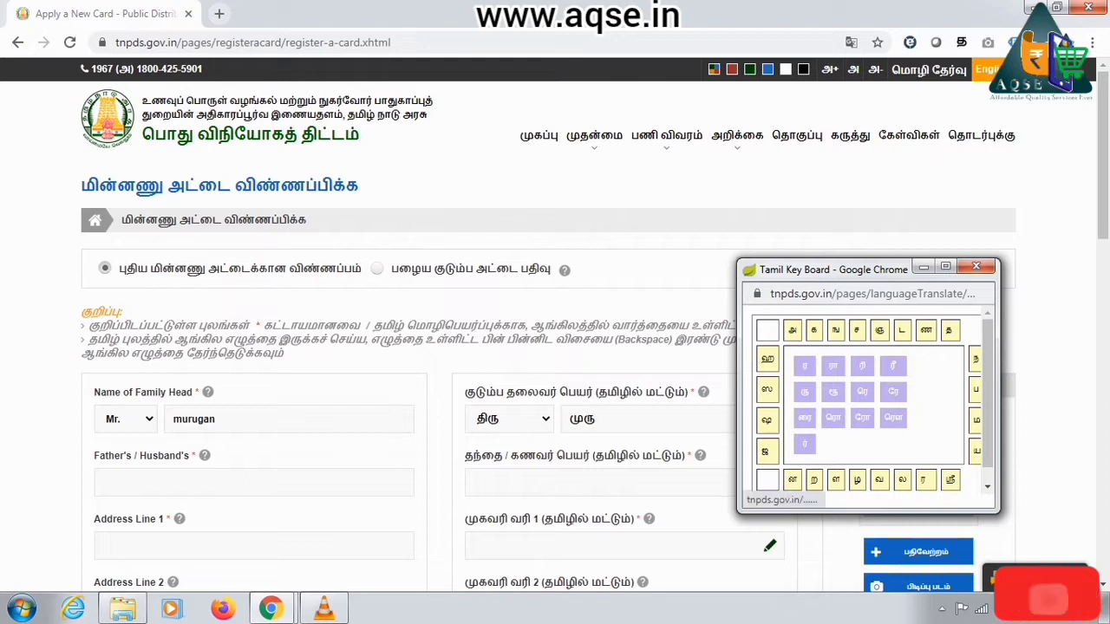
click(813, 330)
Step: Add க and ன் to complete முருகன், then close the Tamil keyboard
click(804, 365)
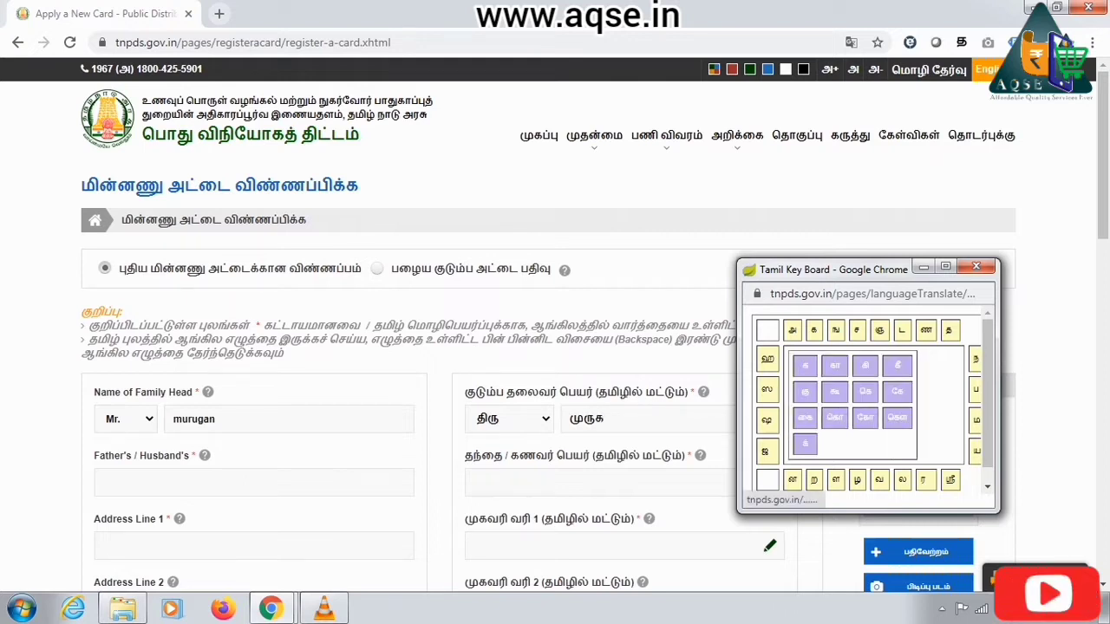
click(792, 480)
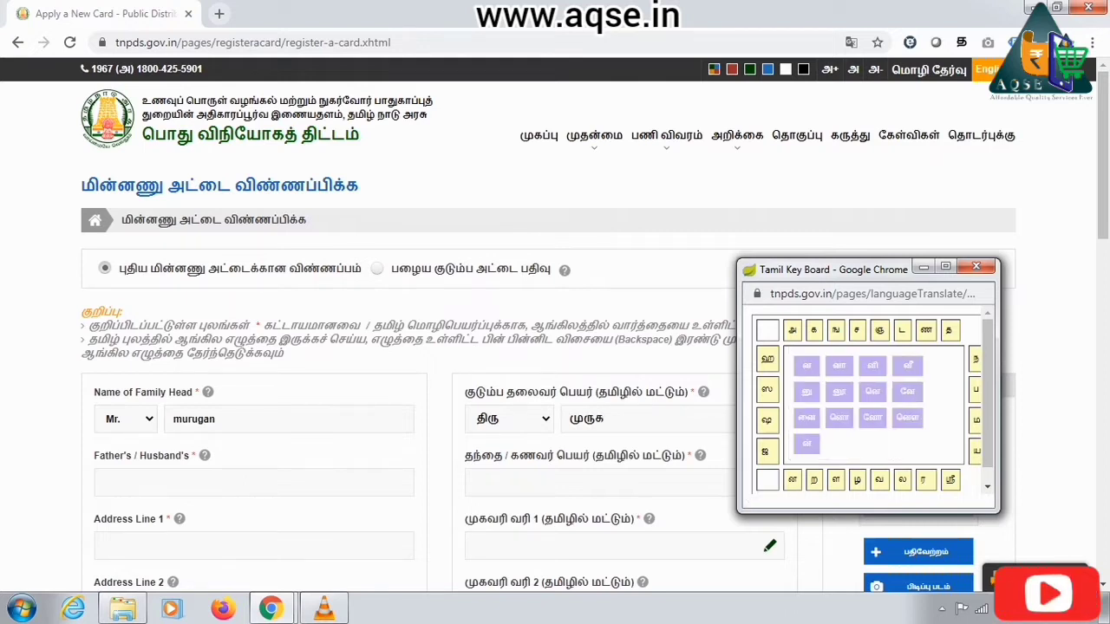
click(806, 443)
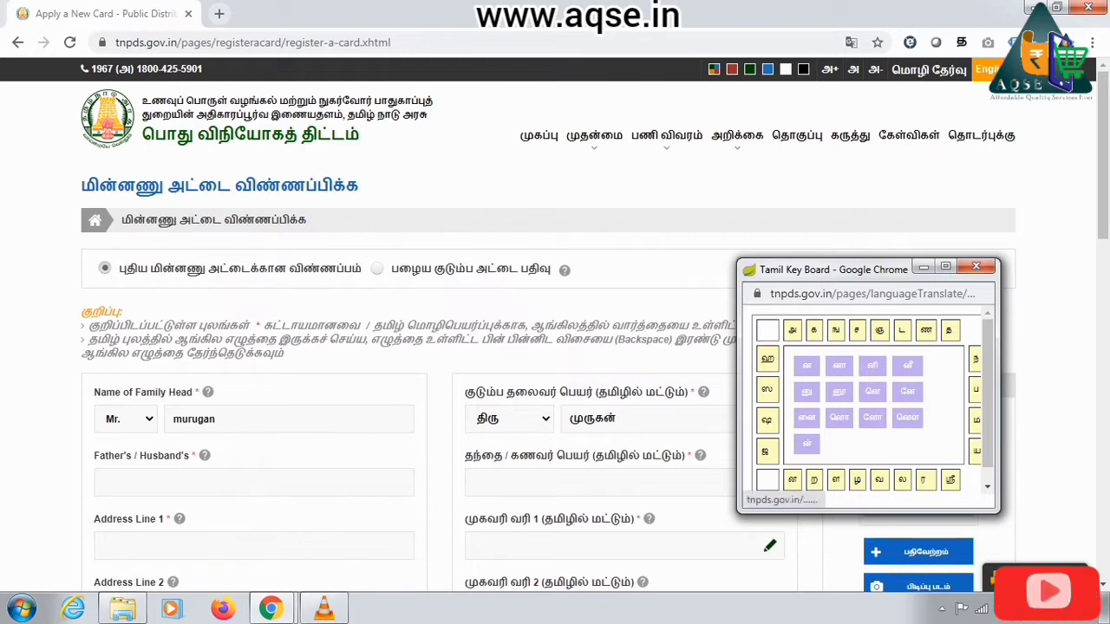
click(901, 330)
click(974, 268)
click(251, 482)
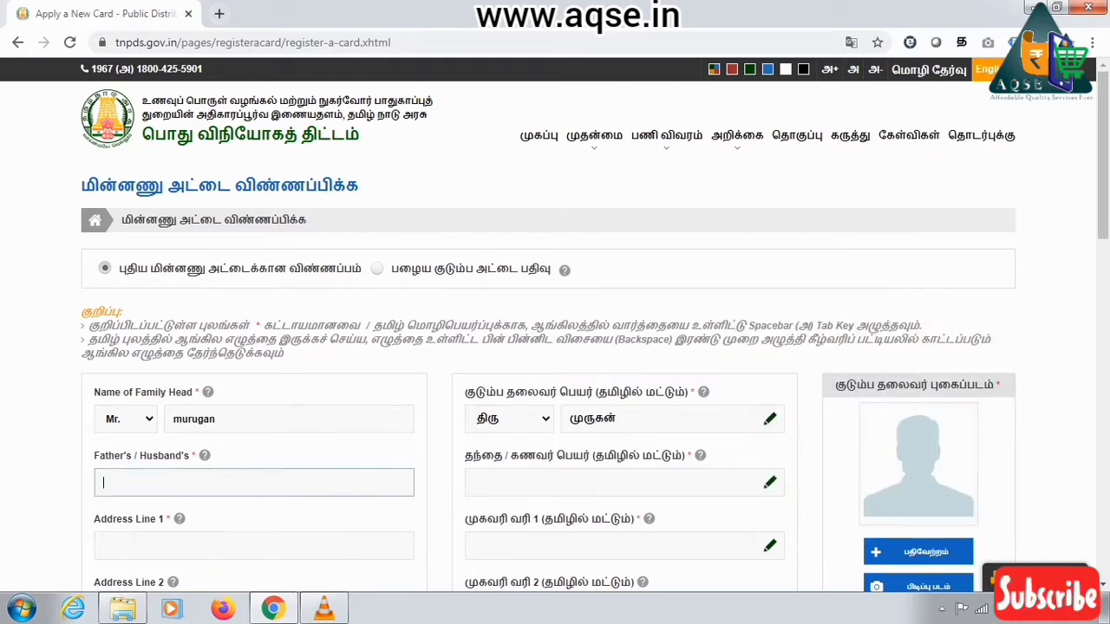
scroll(555, 347, down, 2)
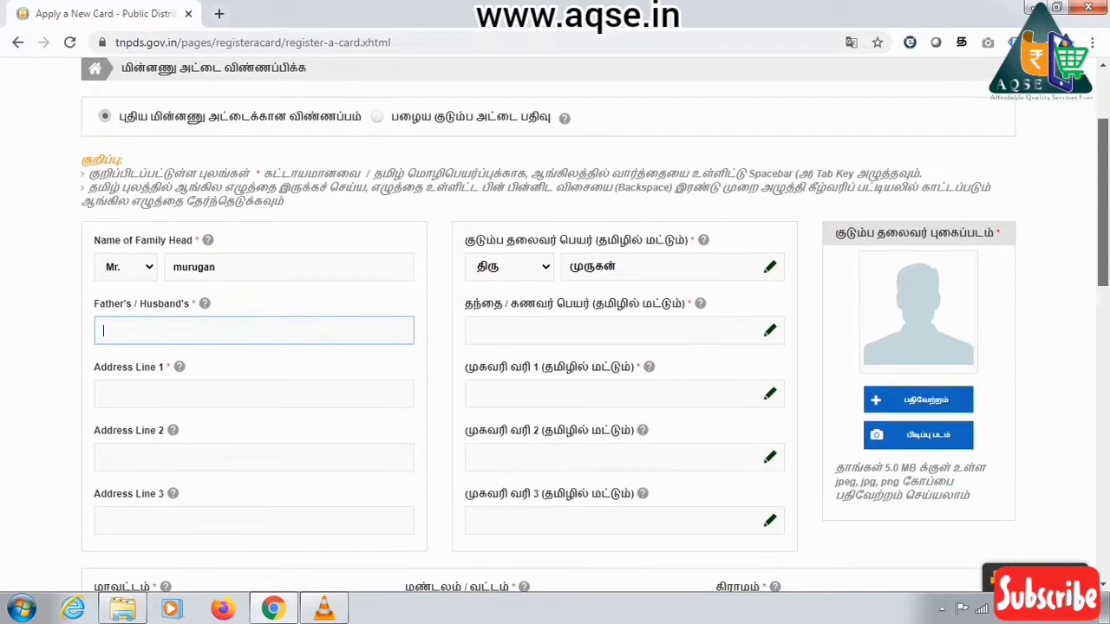
click(251, 394)
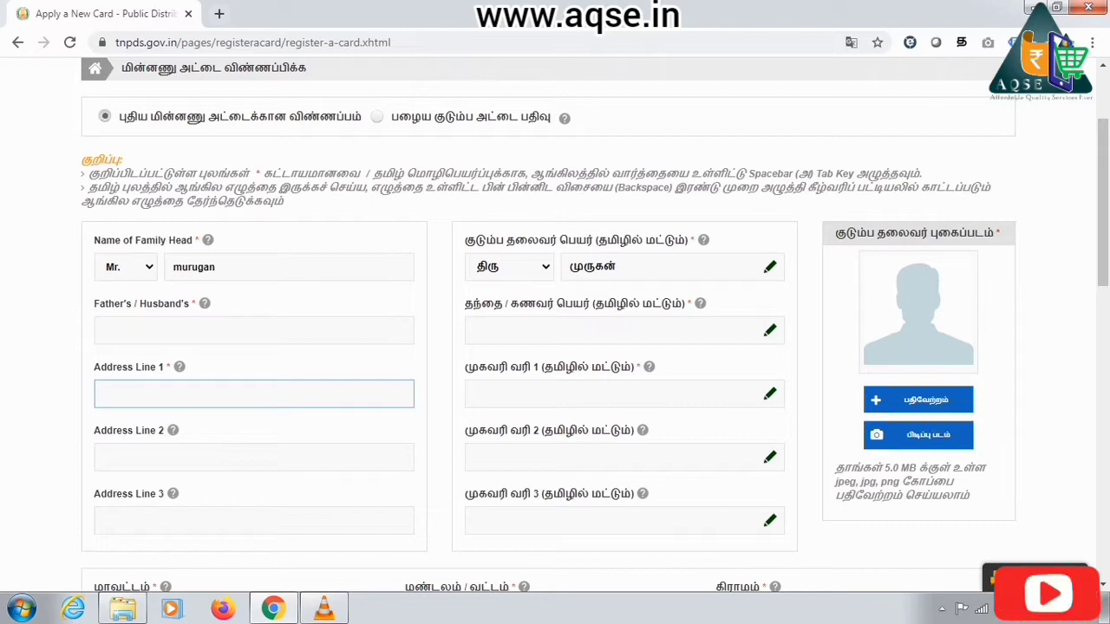
scroll(923, 400, down, 2)
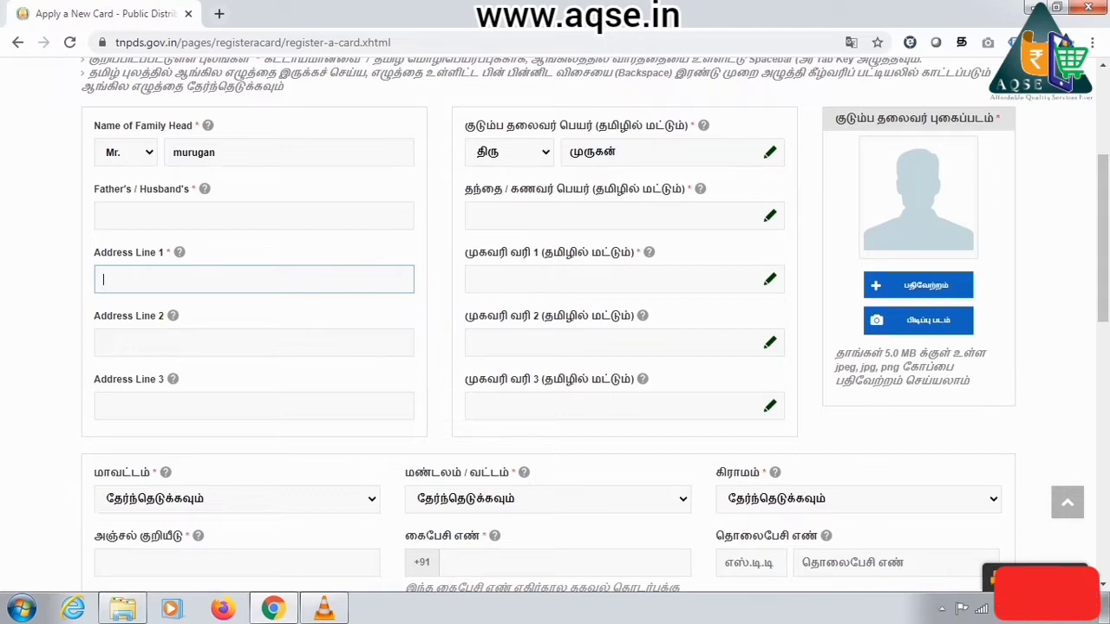
scroll(555, 330, down, 2)
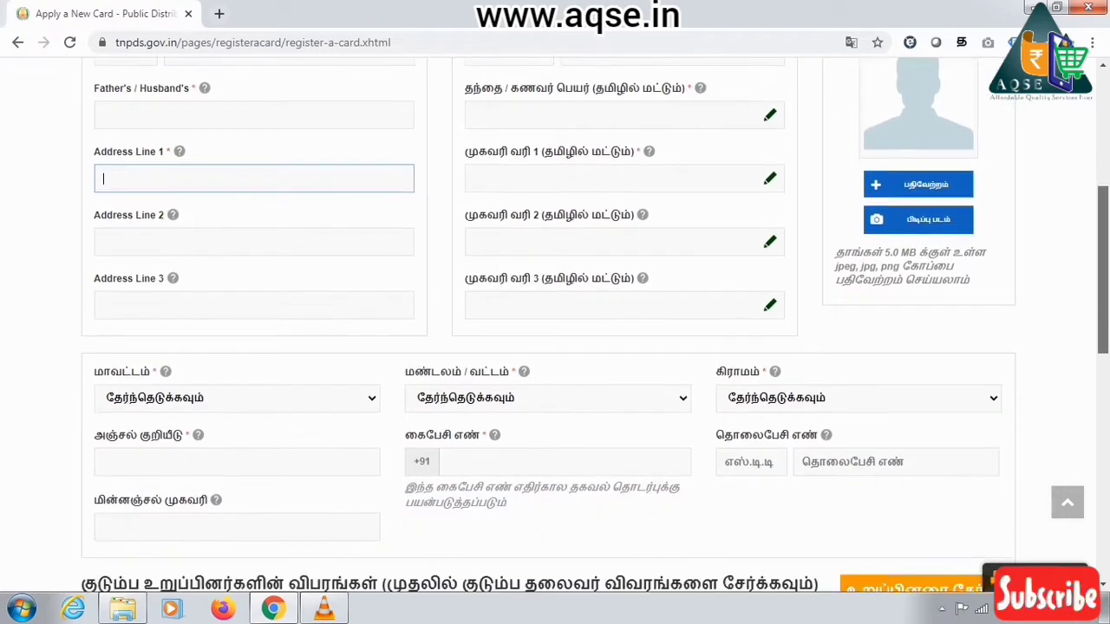
scroll(555, 329, down, 2)
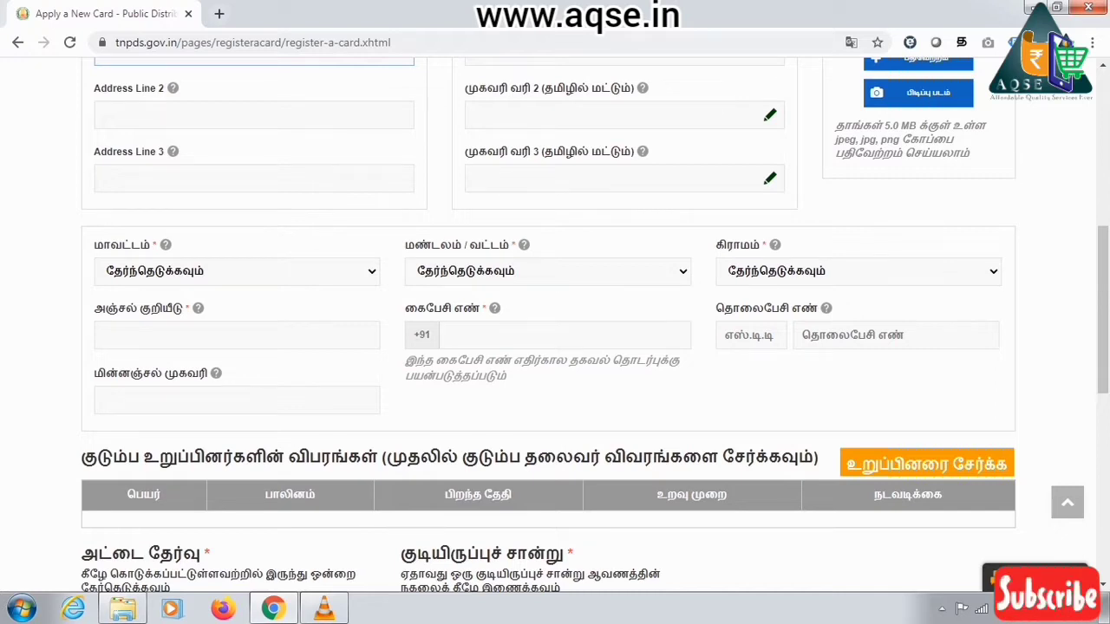
Step: Choose Erode as the district and Erode (Tk) as the taluk
click(237, 270)
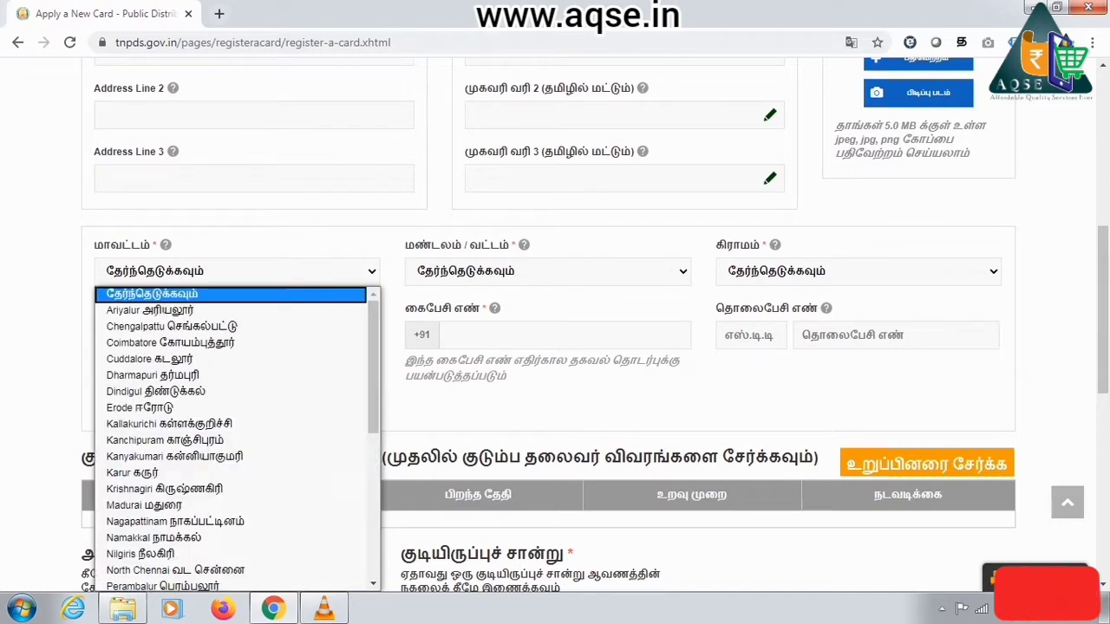
key(Down)
key(Down)
key(Down)
key(Down)
key(Down)
key(Down)
key(Down)
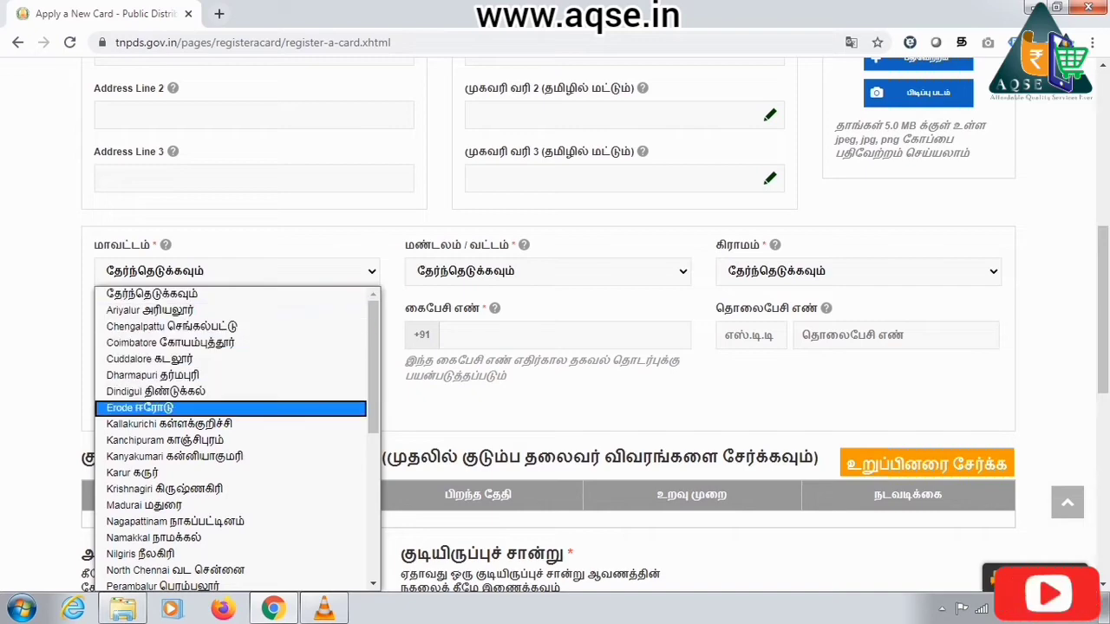
key(Return)
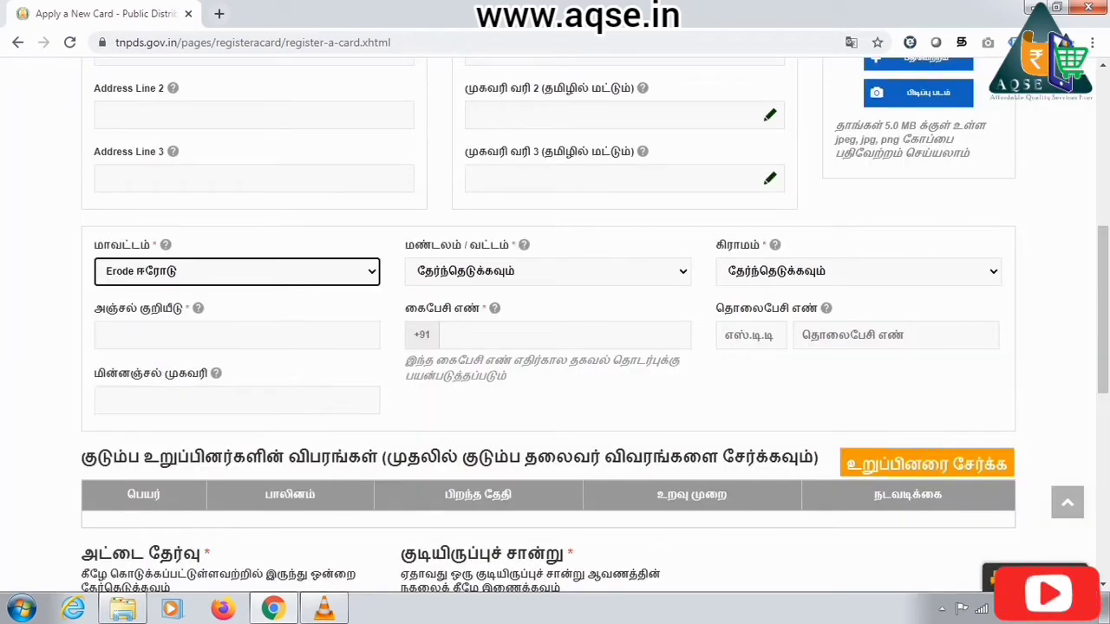
click(547, 270)
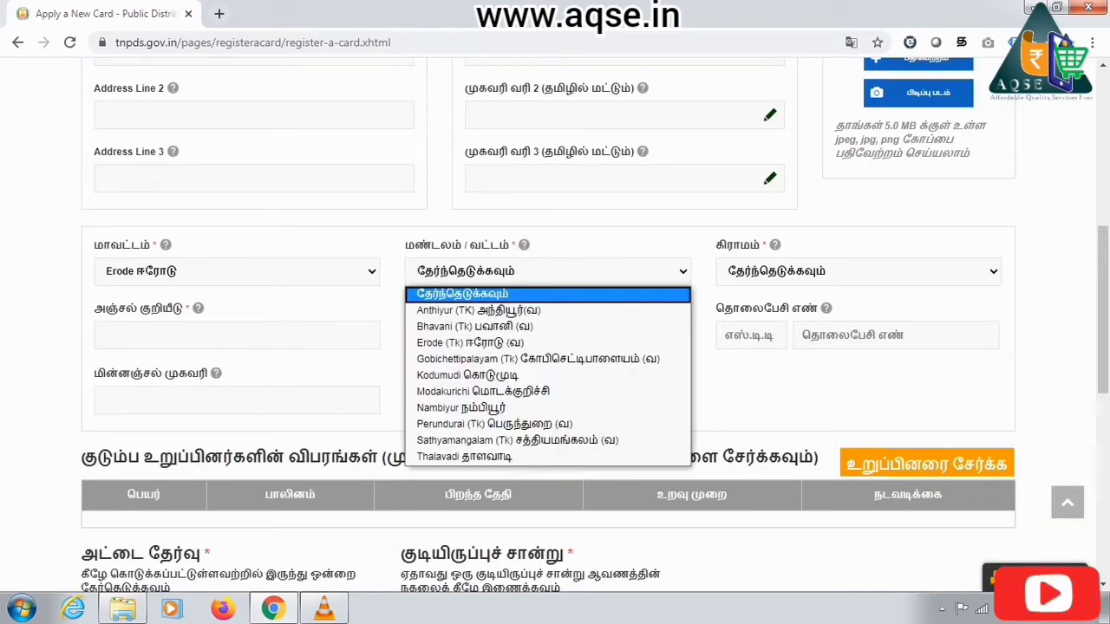
key(Down)
key(Down)
key(Down)
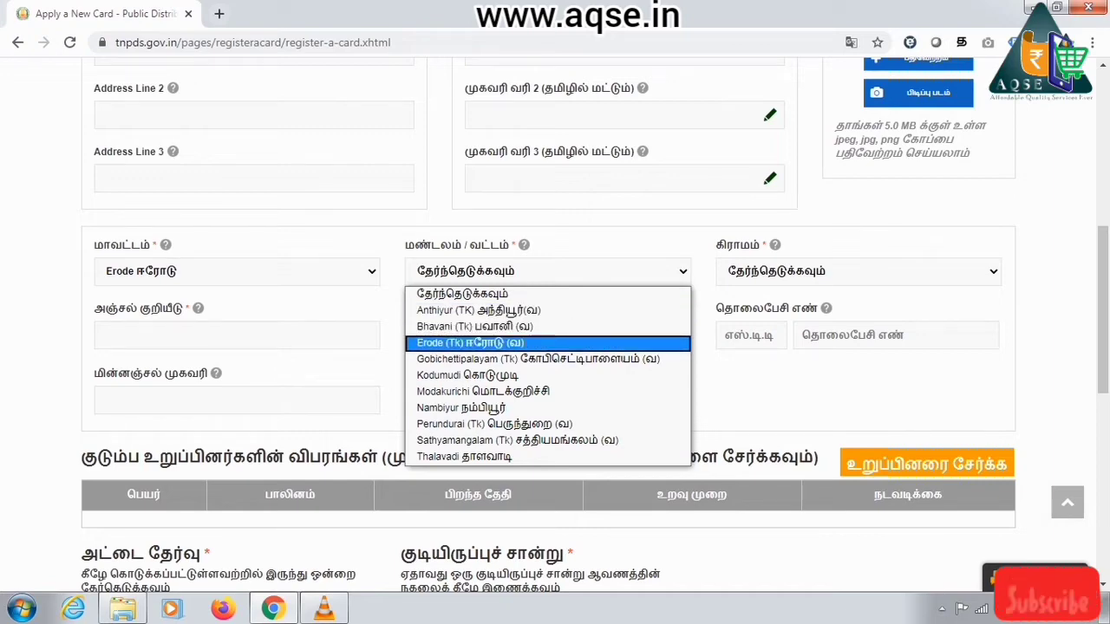
key(Return)
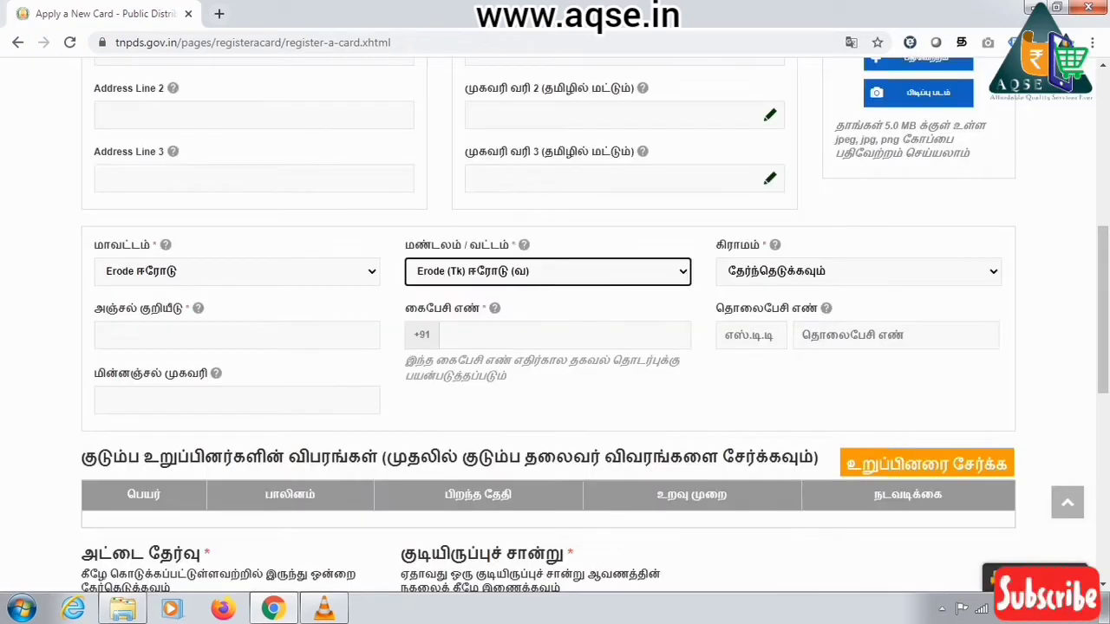
Step: Select Coorapalayam as the village and move on to the pincode
key(Tab)
key(alt+Down)
key(Down)
key(Down)
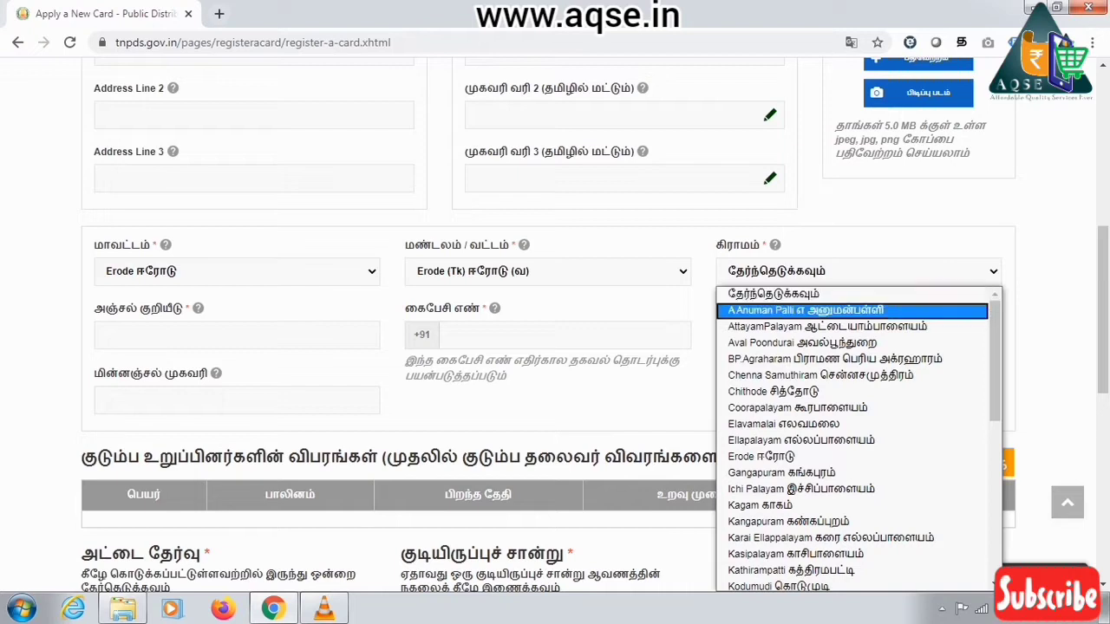
key(Down)
key(Down)
key(Down)
key(Down)
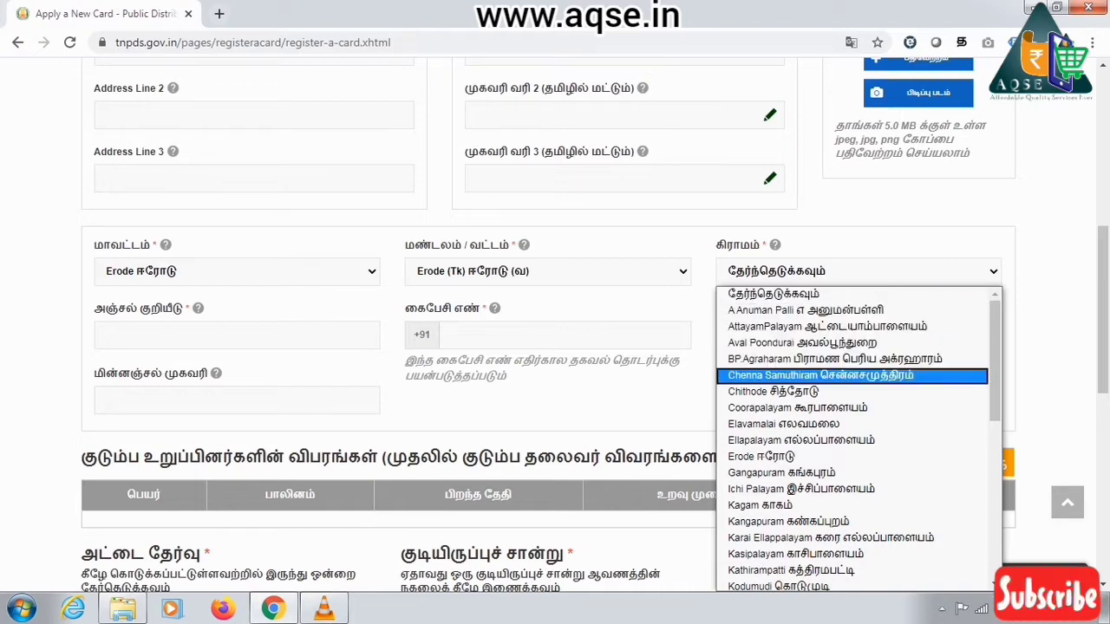
key(Down)
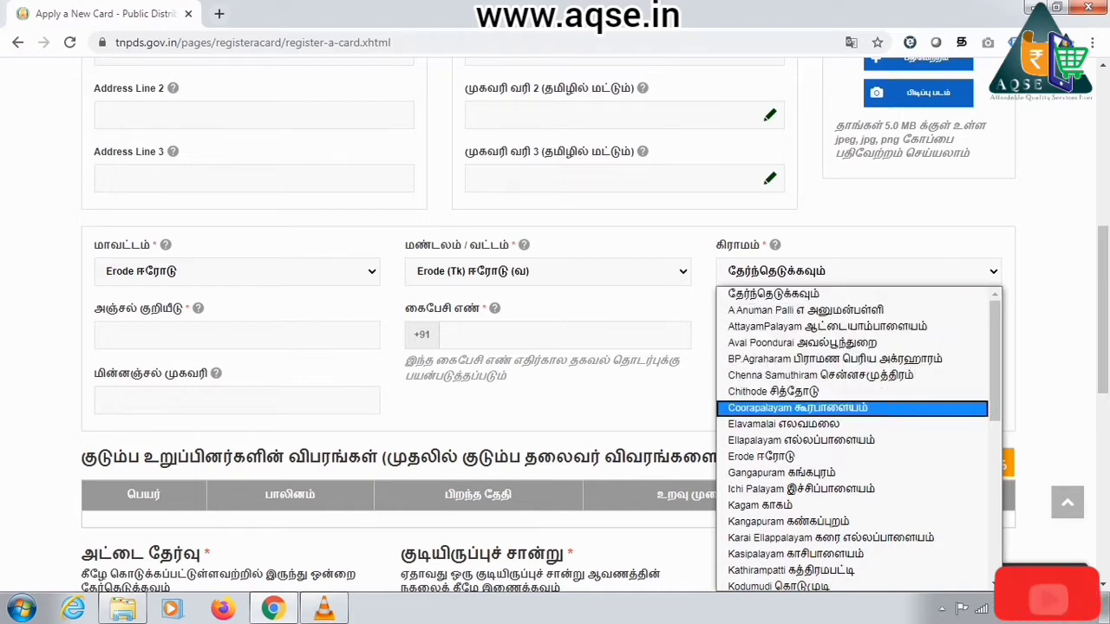
key(Return)
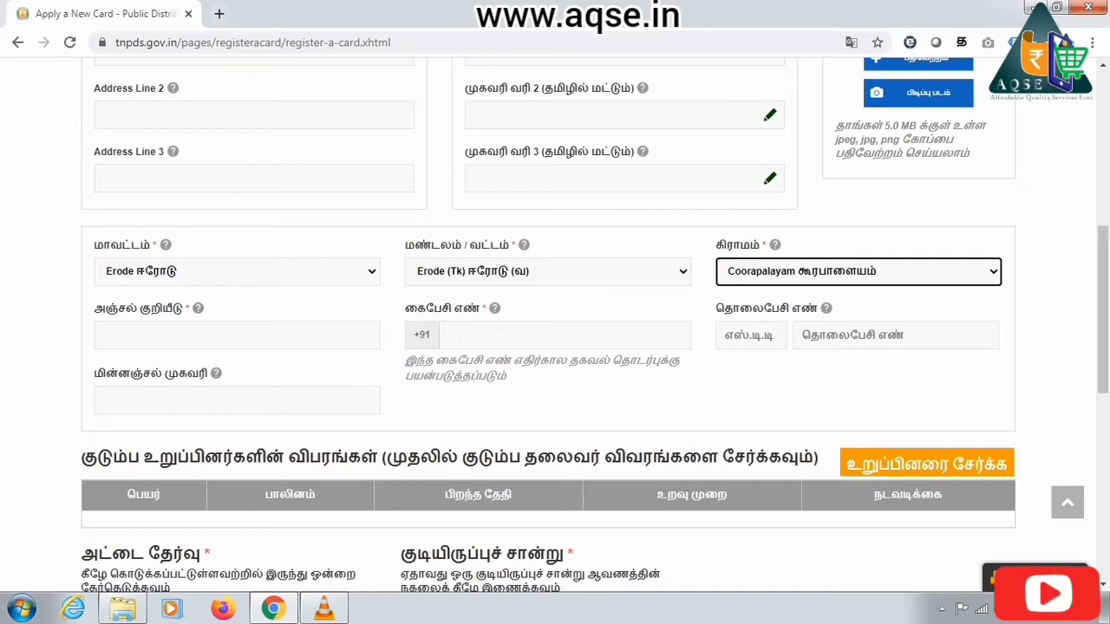
key(Tab)
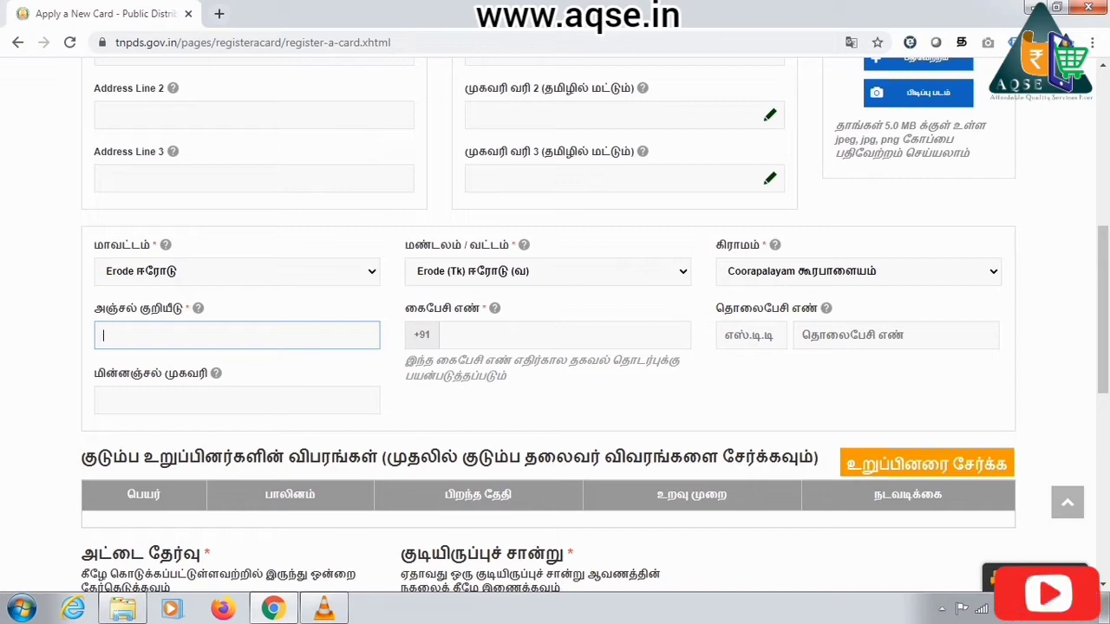
Step: Move to the email field and scroll down to the family member entry form
click(237, 400)
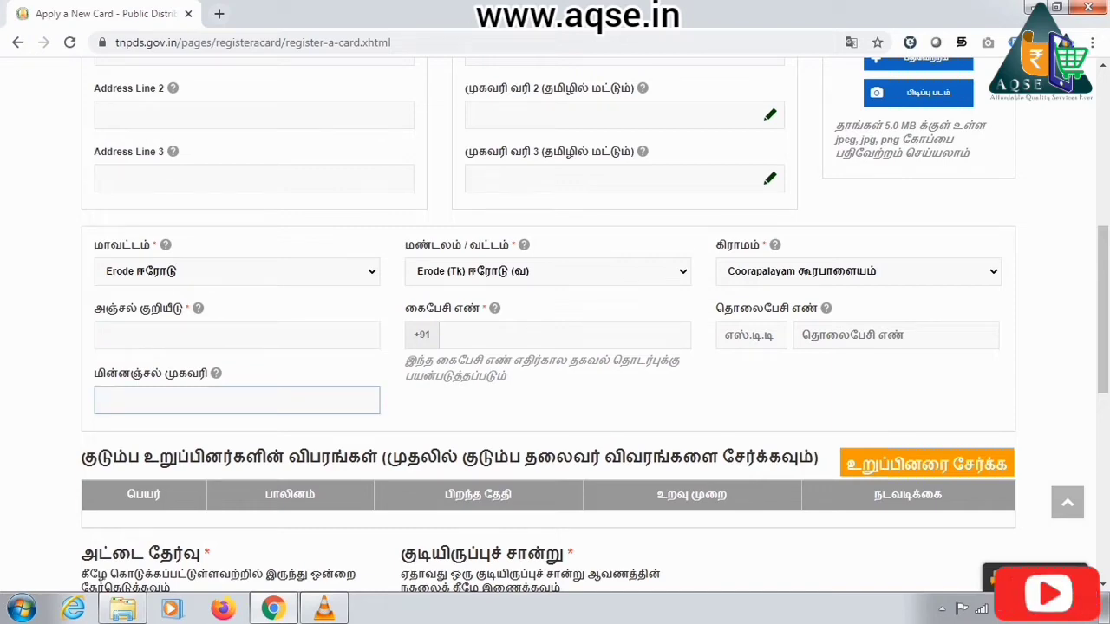
scroll(555, 324, down, 3)
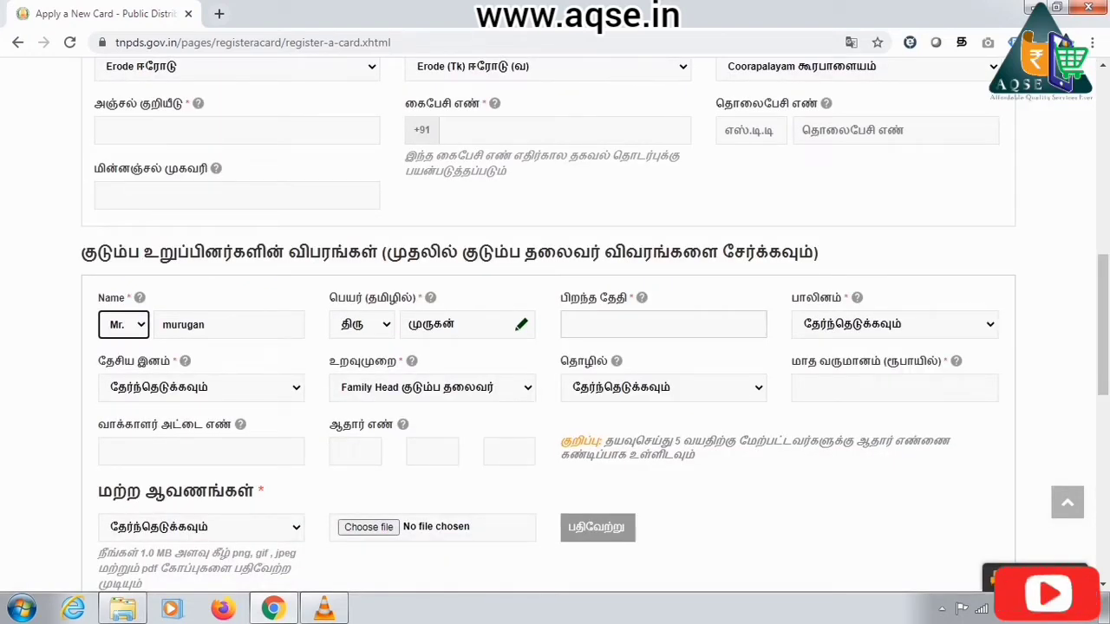
Step: Check the nationality and relationship lists, keeping Family Head as the relationship
scroll(555, 324, down, 1)
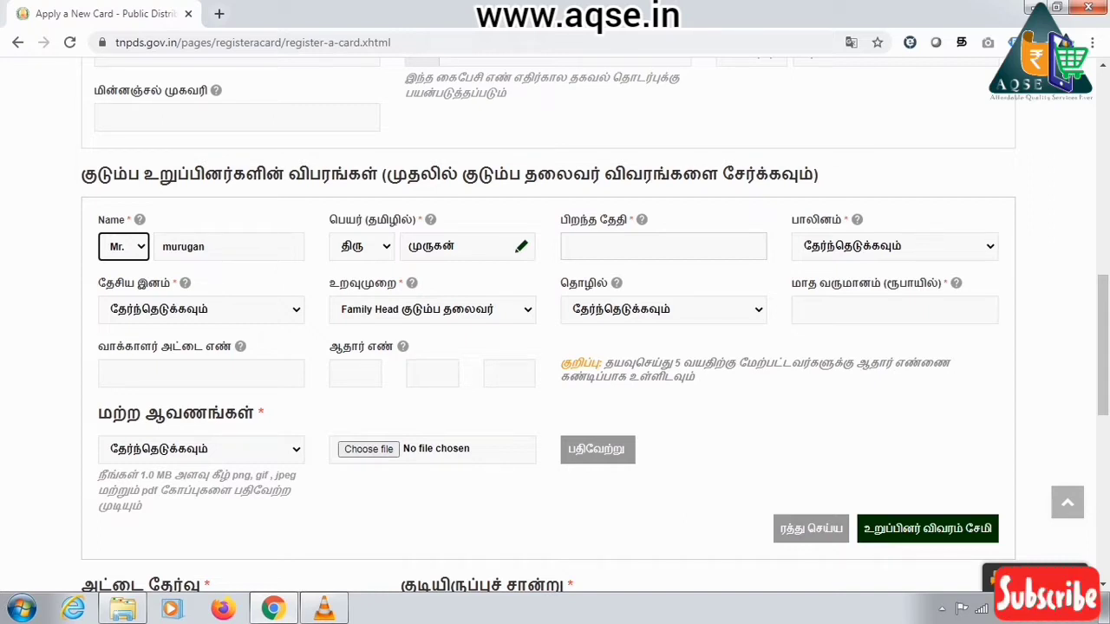
click(201, 308)
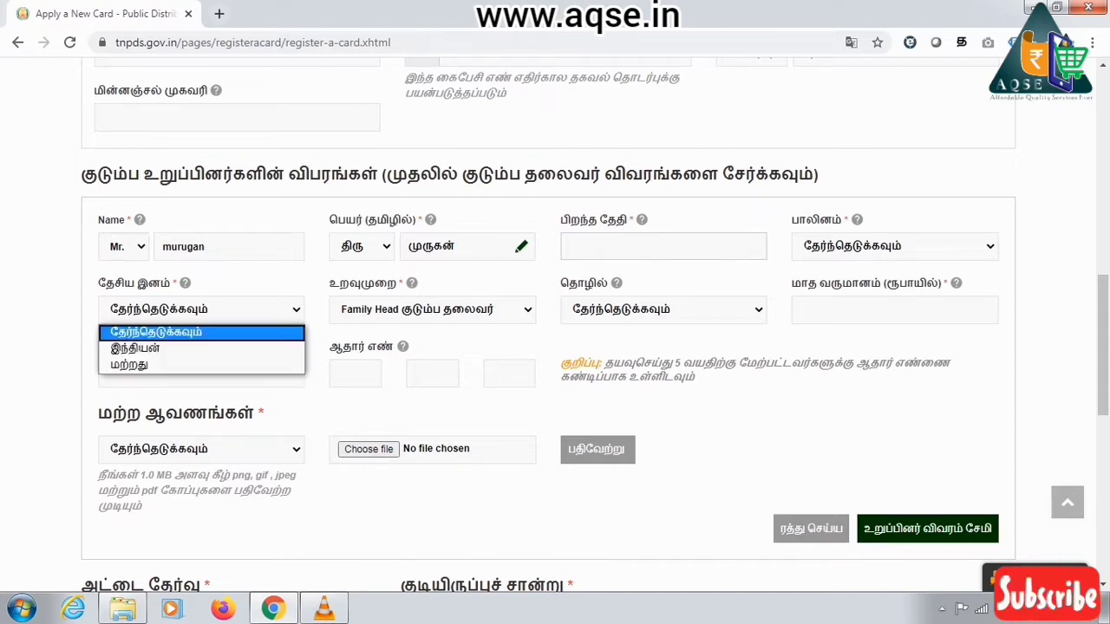
key(Escape)
click(431, 309)
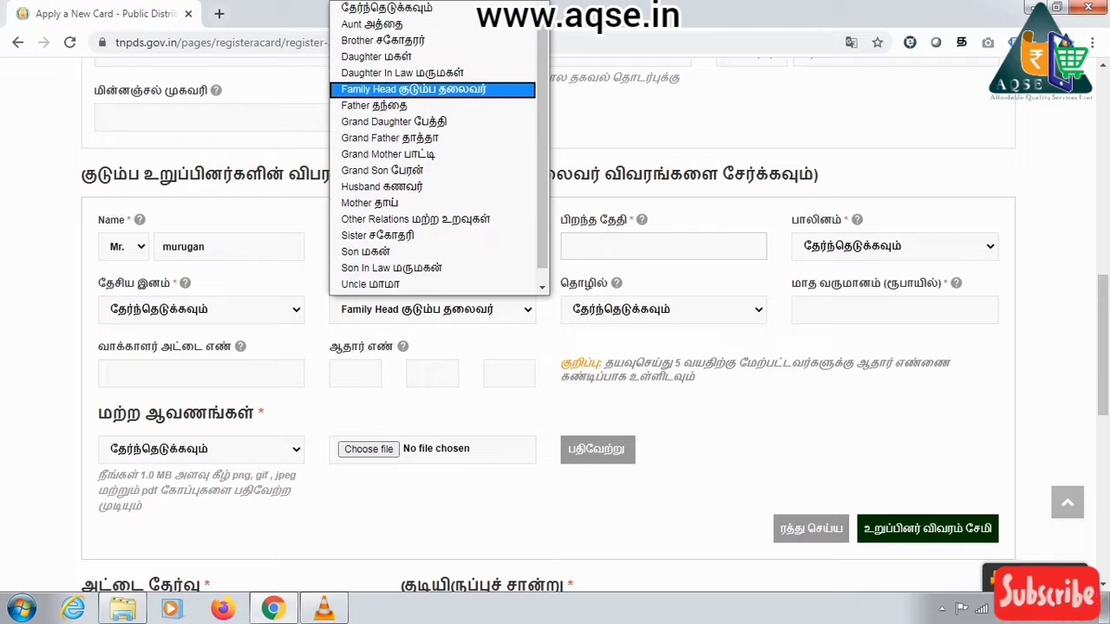
key(s)
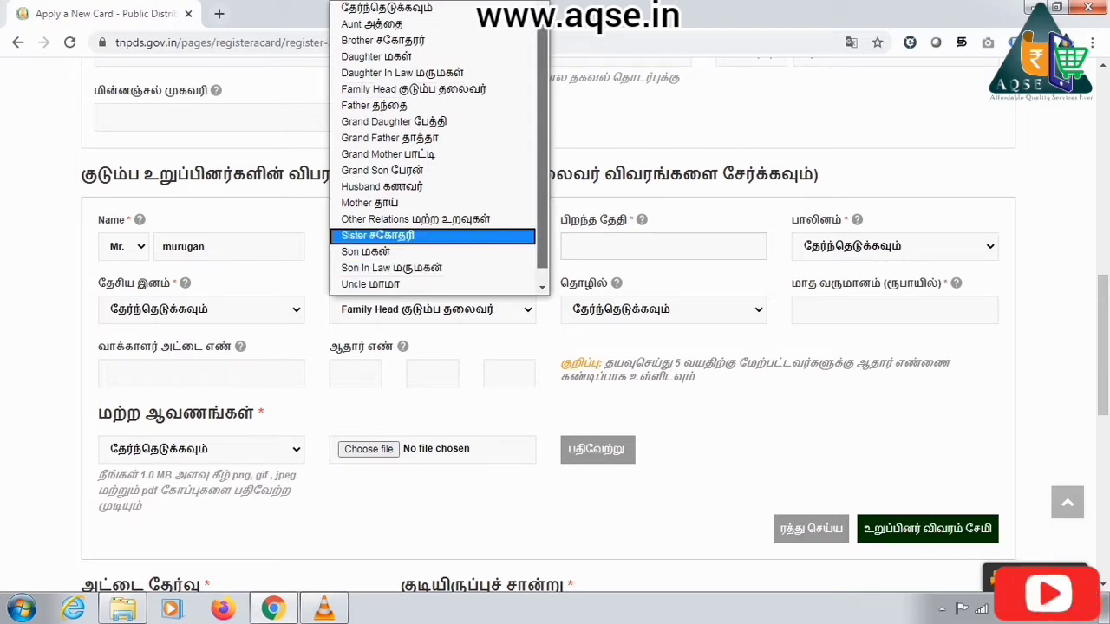
key(w)
key(g)
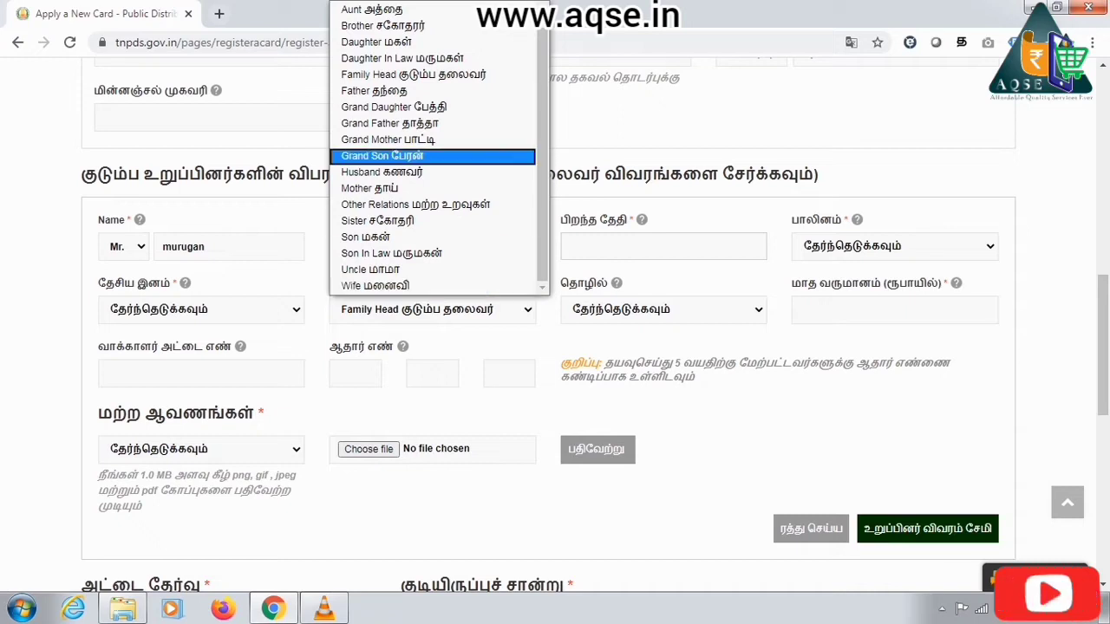
key(f)
key(Up)
key(Up)
key(Up)
key(Up)
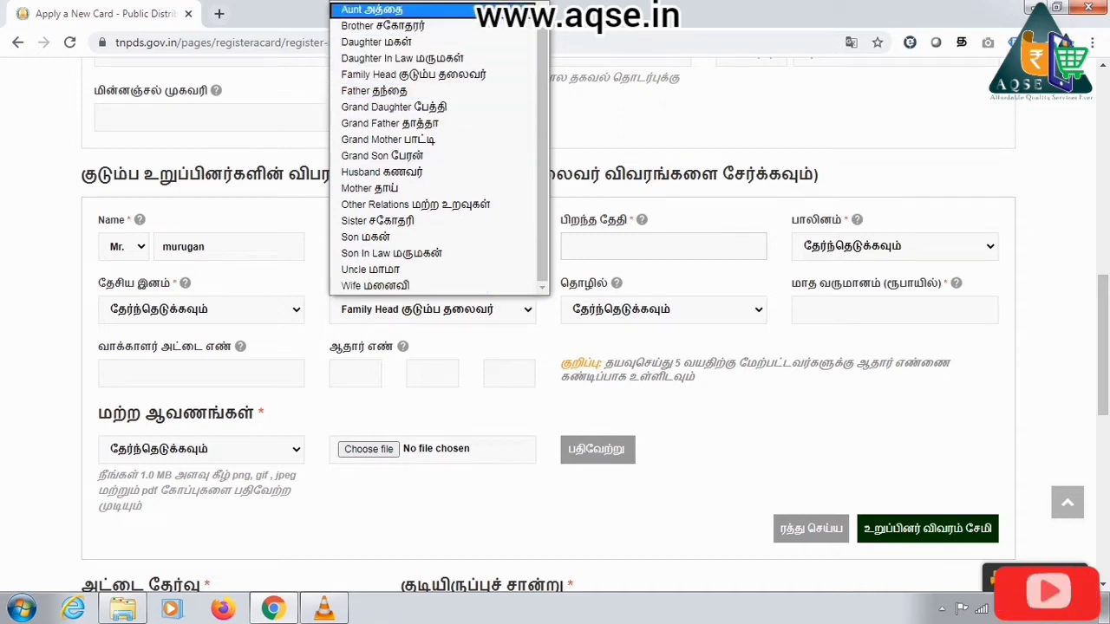
key(Down)
key(Down)
key(Down)
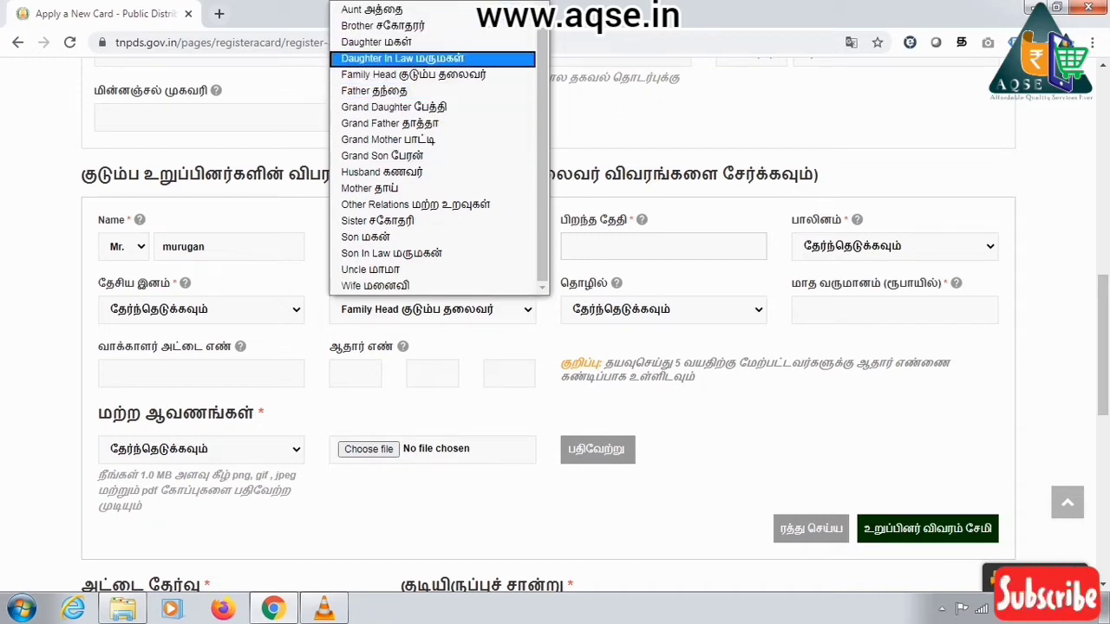
key(Down)
key(Return)
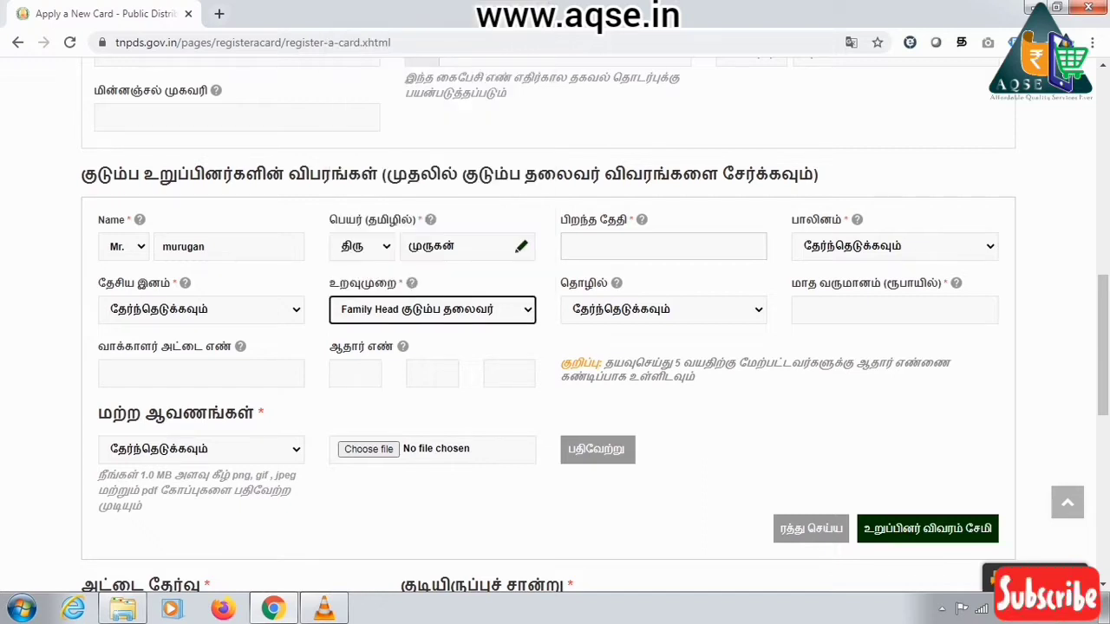
Step: Leave occupation, income and voter ID unchanged; choose ஆதார் அட்டை as the other document
key(Tab)
key(alt+Down)
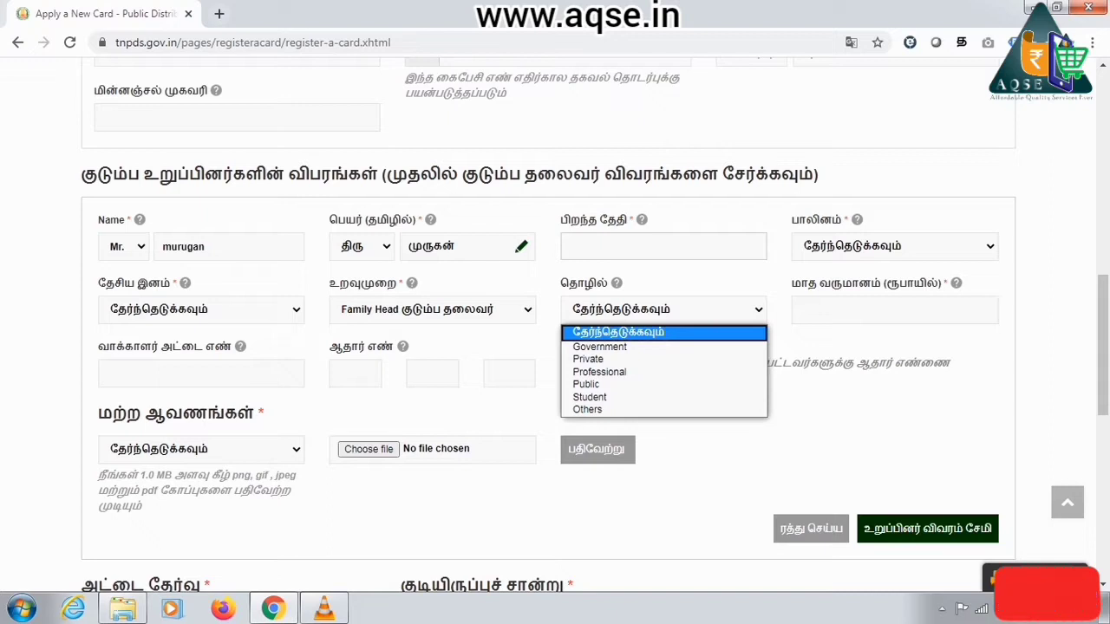
key(Down)
key(Down)
key(Down)
key(Down)
key(Down)
key(Down)
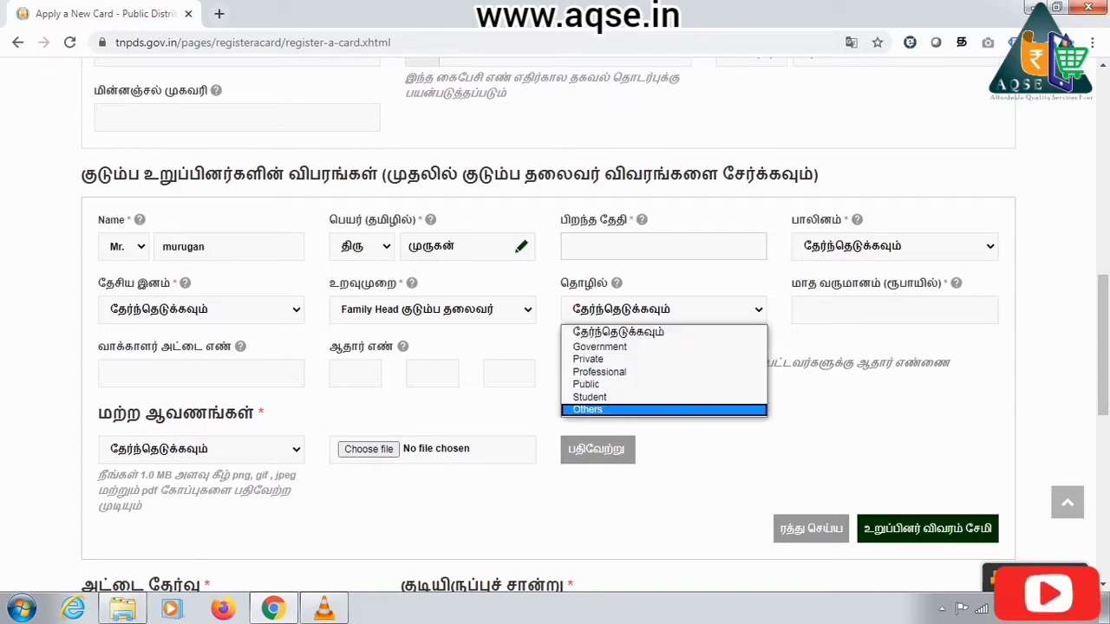
key(Escape)
key(Tab)
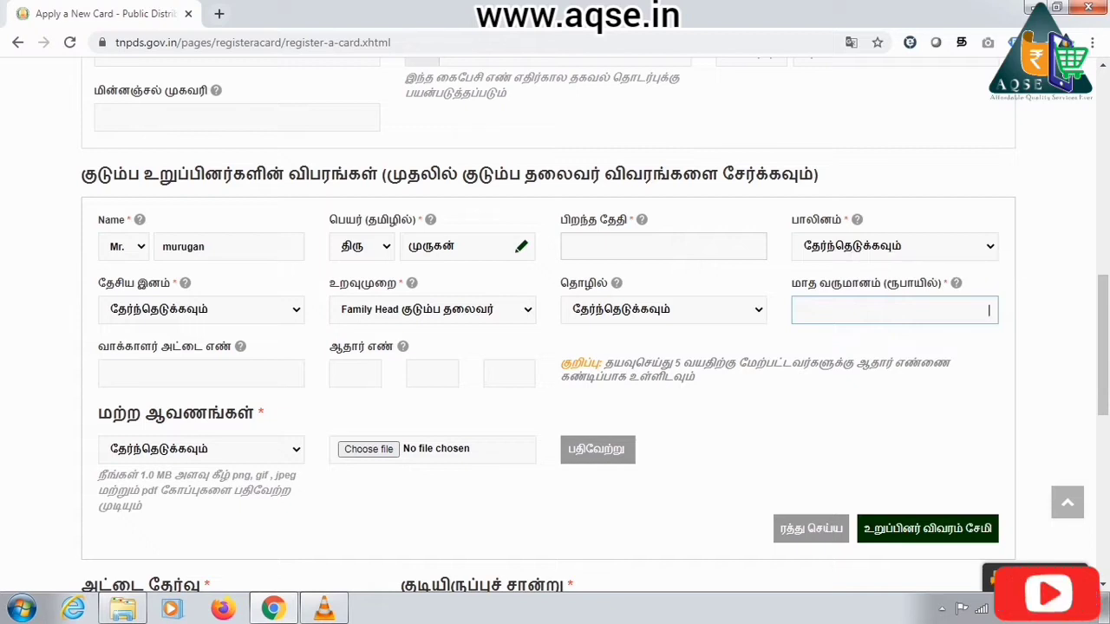
key(Tab)
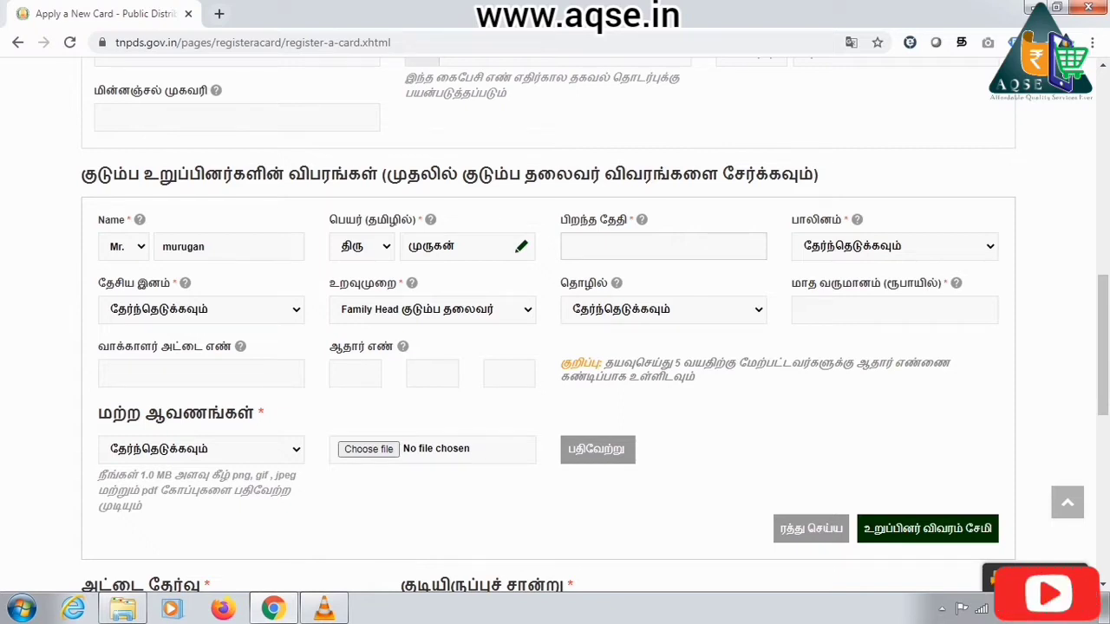
click(201, 449)
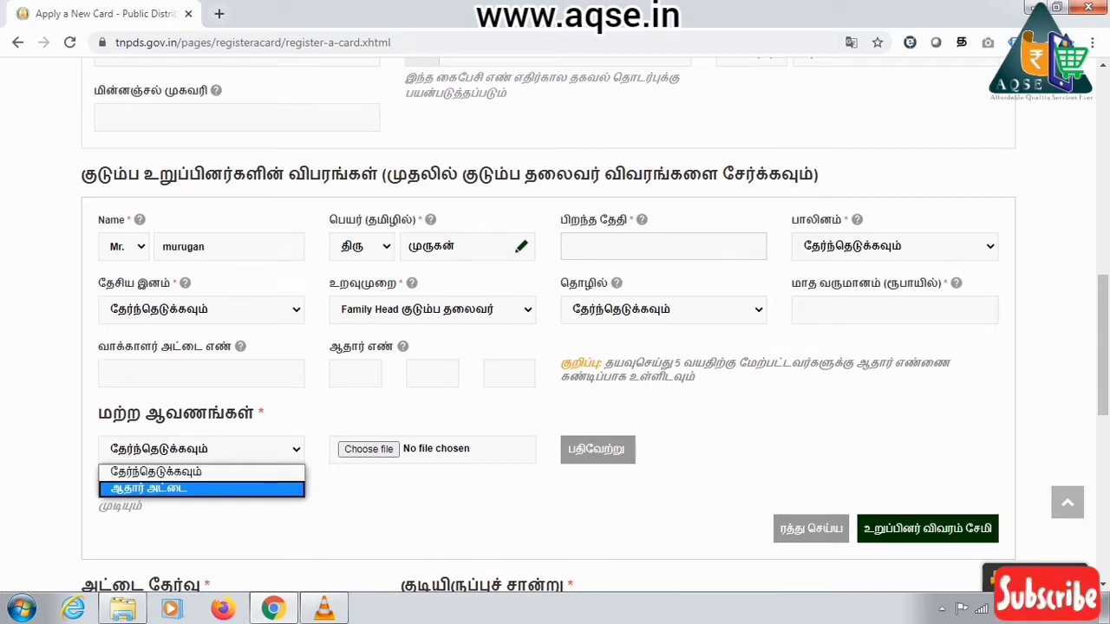
key(Return)
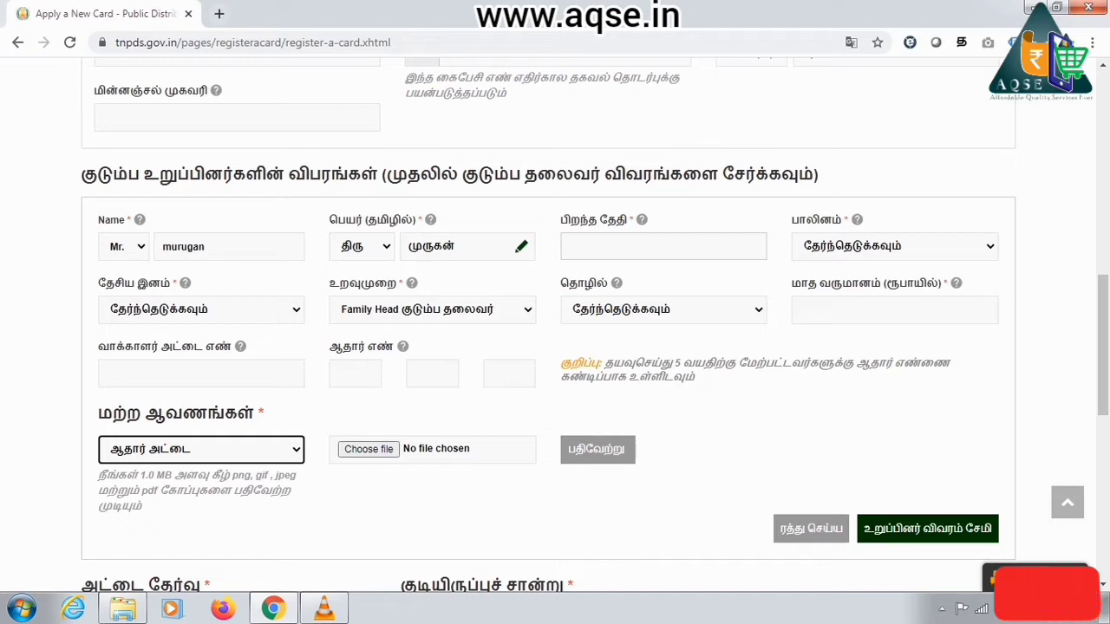
Step: Scroll the form to bring the அட்டை தேர்வு and குடியிருப்புச் சான்று sections into view
scroll(555, 330, up, 2)
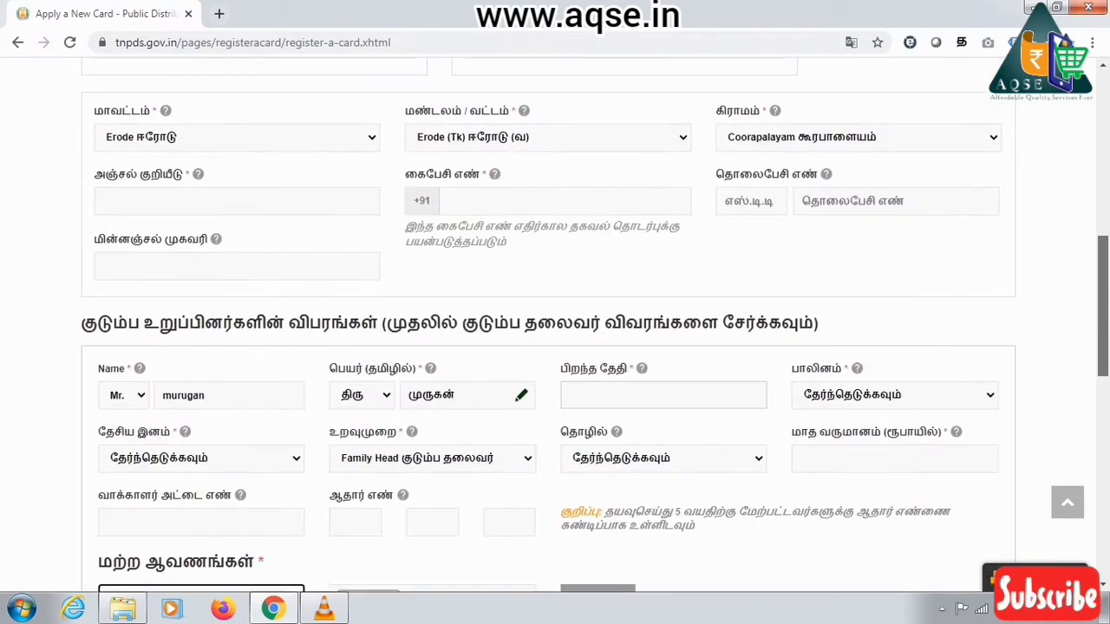
scroll(555, 329, down, 5)
scroll(555, 346, up, 1)
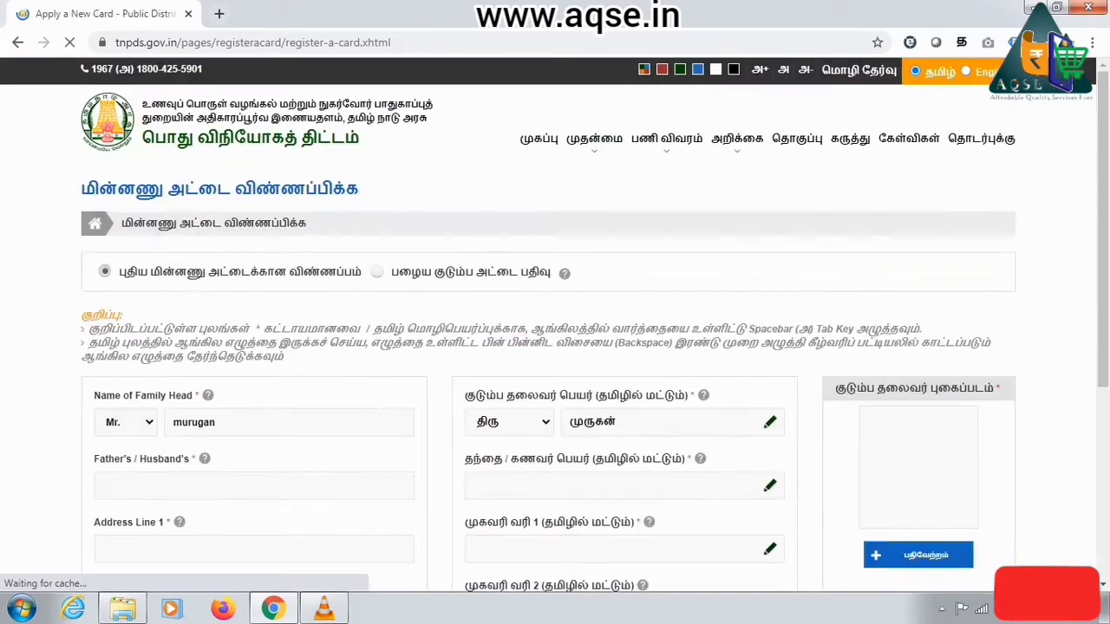
scroll(555, 347, down, 7)
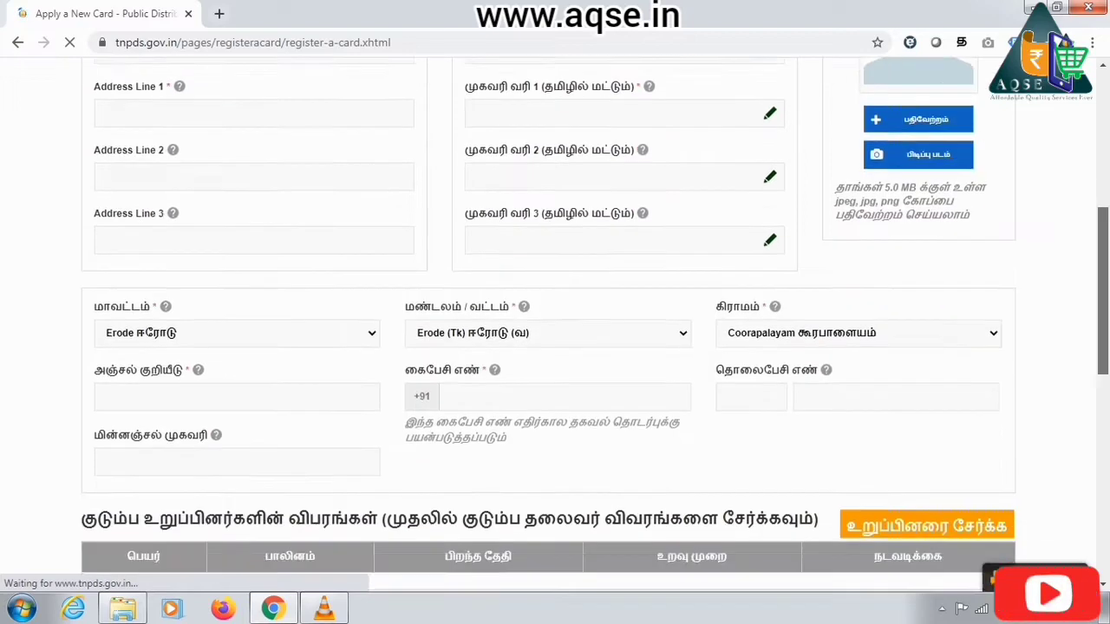
scroll(555, 347, up, 4)
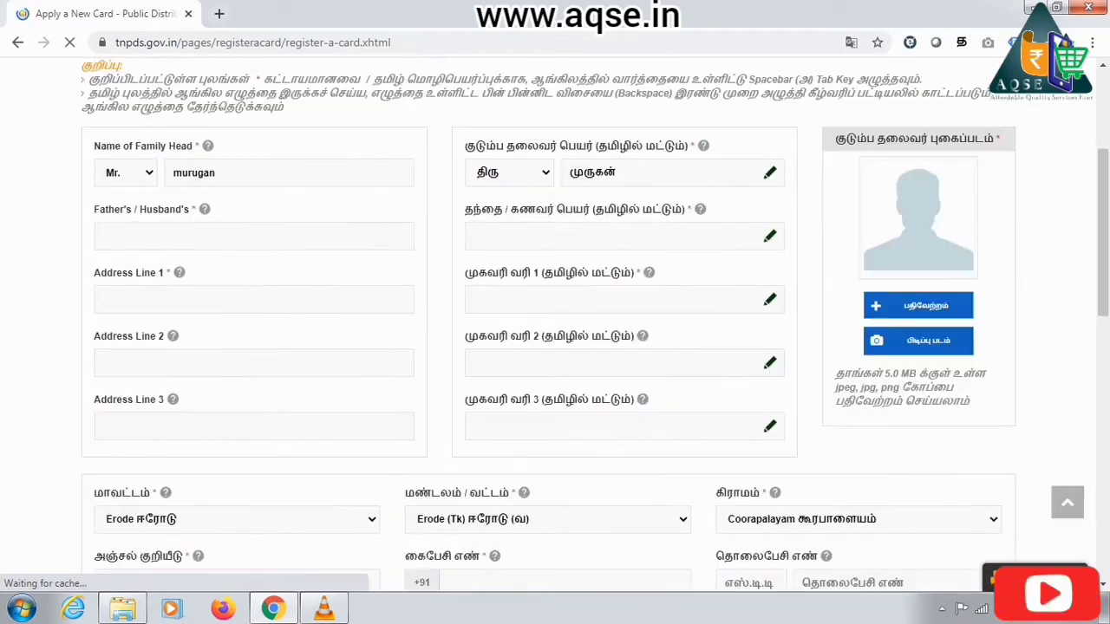
scroll(555, 347, down, 5)
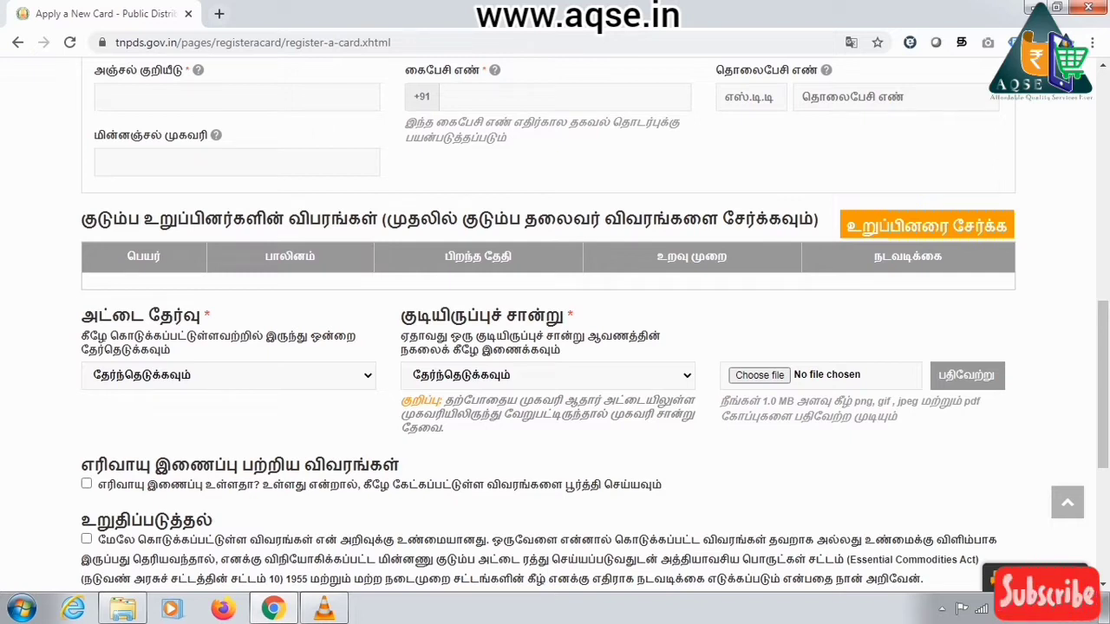
Step: Set the residence certificate document to ஆதார் அட்டை (Aadhaar card)
click(547, 375)
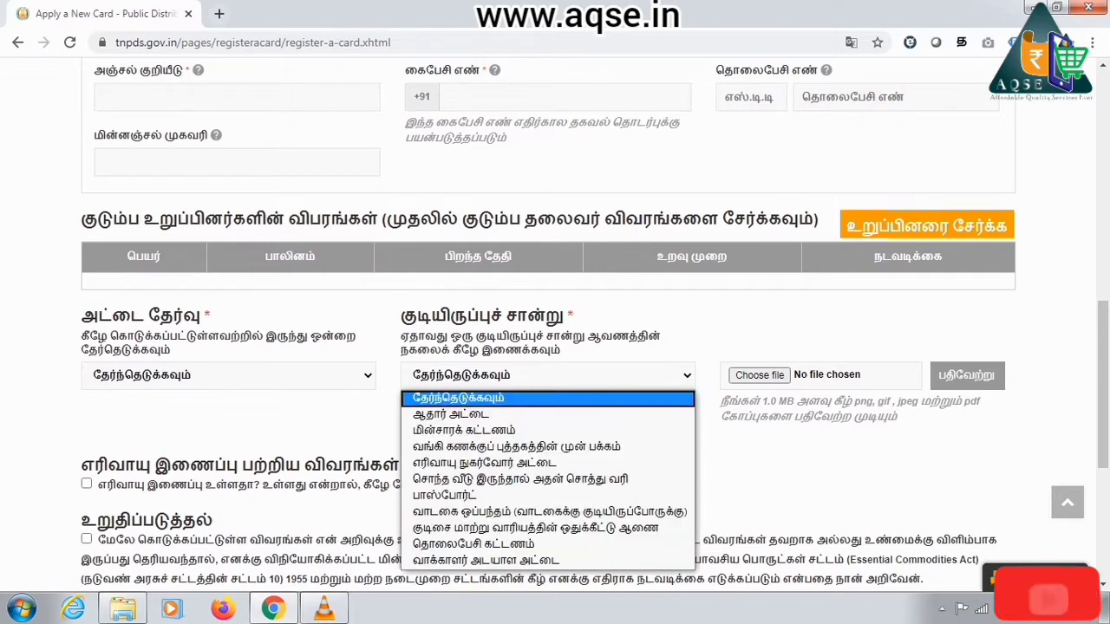
key(Down)
key(Return)
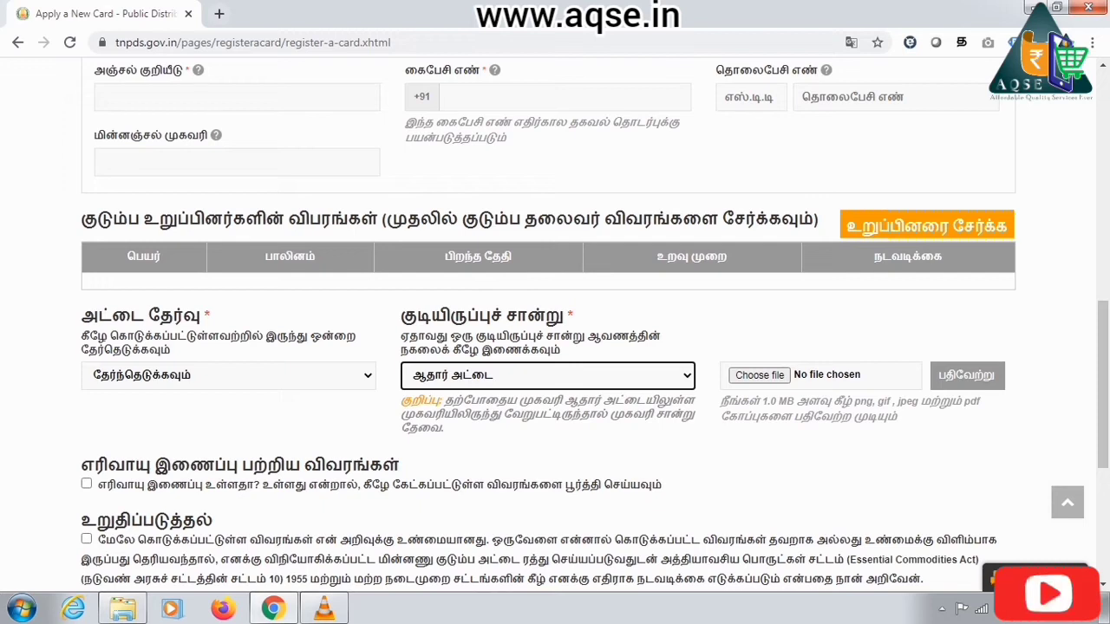
click(706, 382)
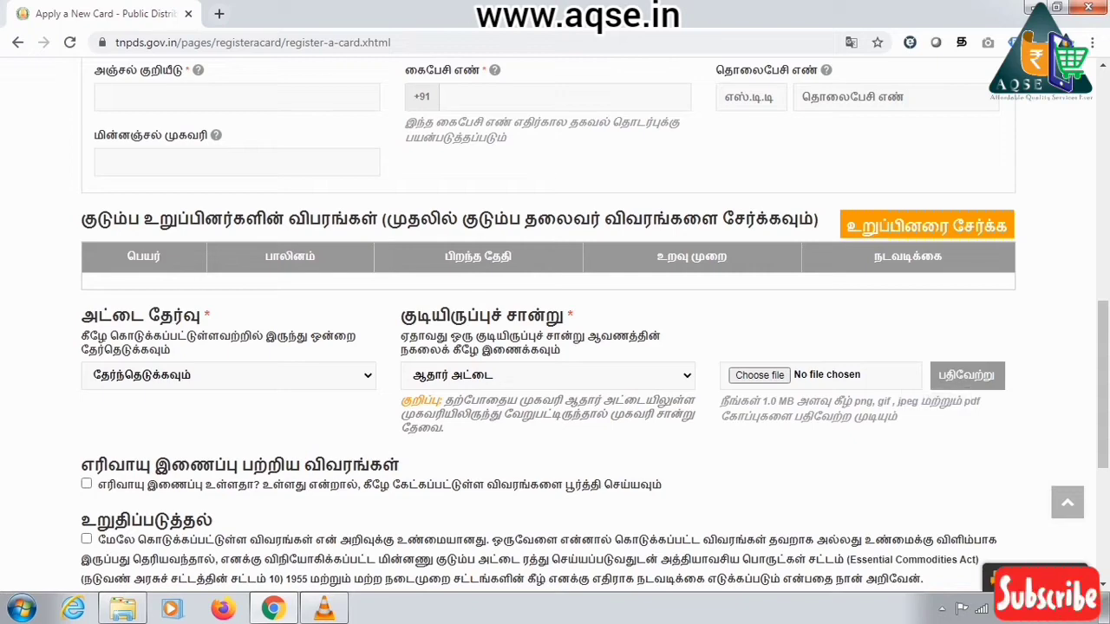
Step: Tick the gas connection checkbox and review its connection details table
click(87, 484)
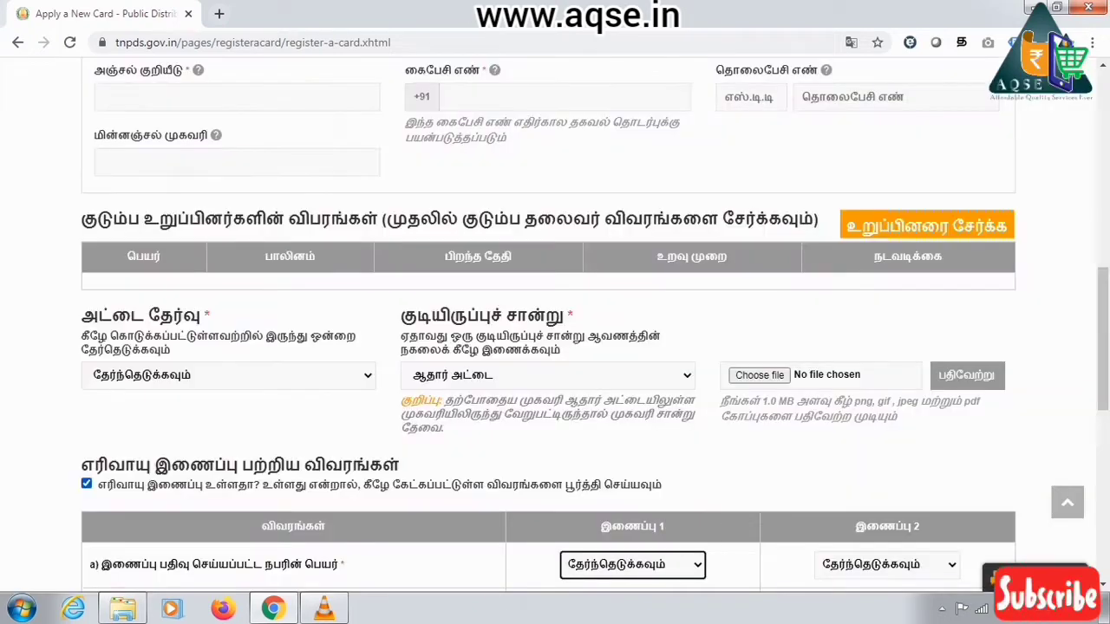
scroll(555, 347, down, 3)
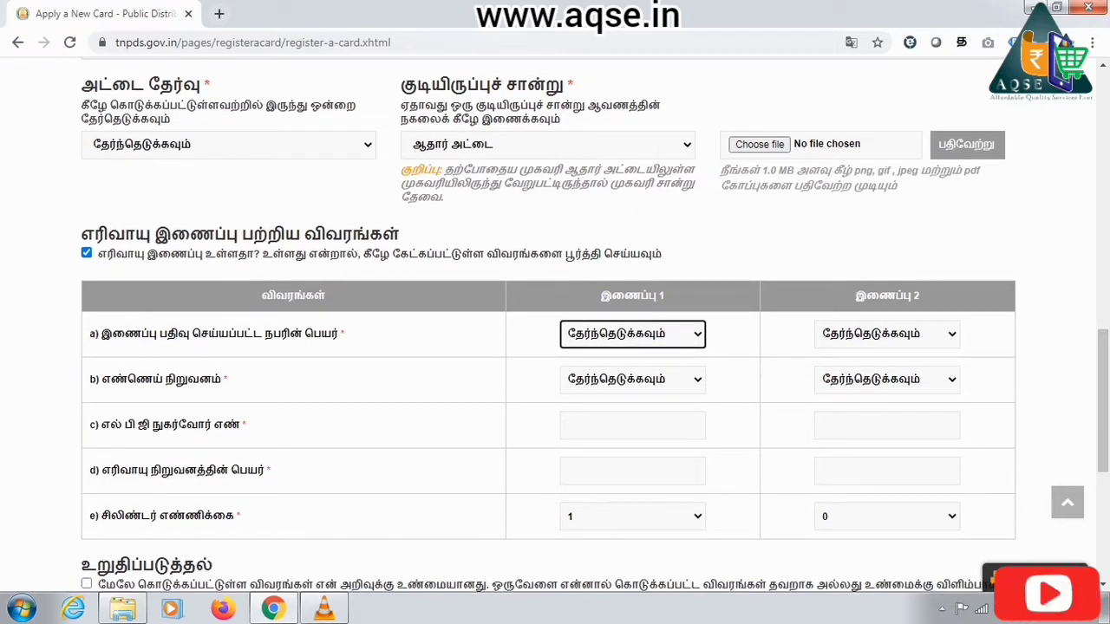
key(alt+Down)
key(Escape)
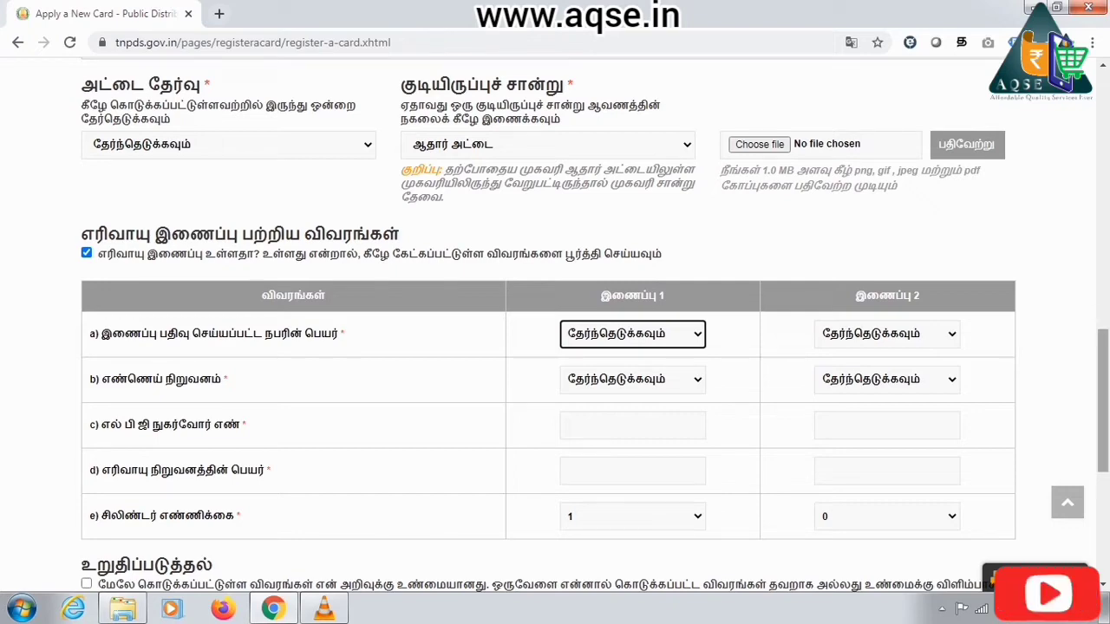
scroll(555, 347, down, 2)
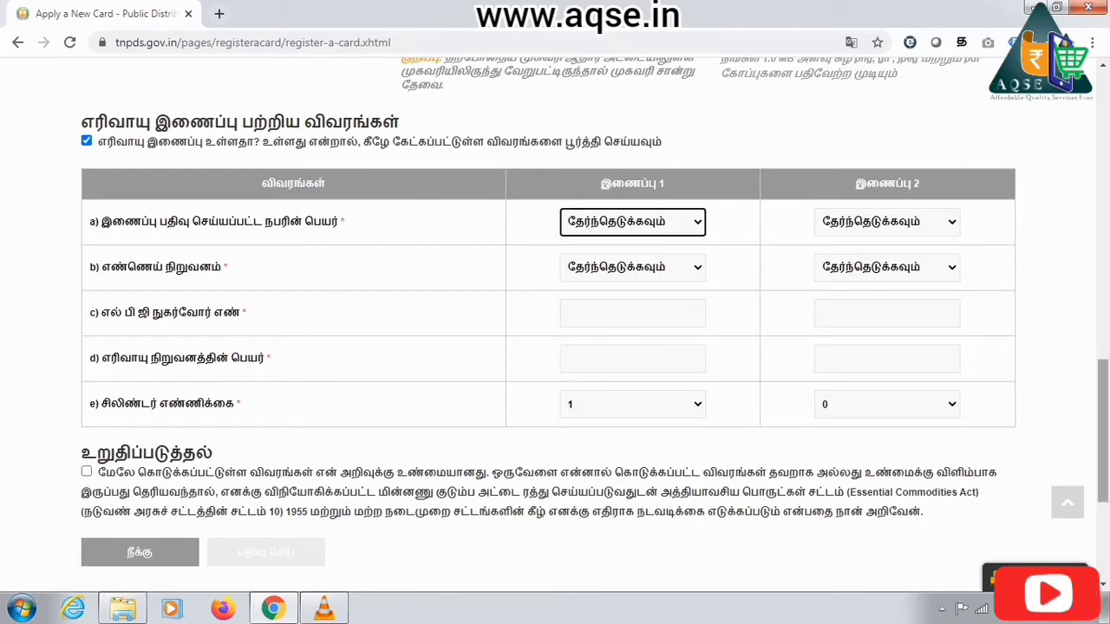
scroll(555, 325, down, 1)
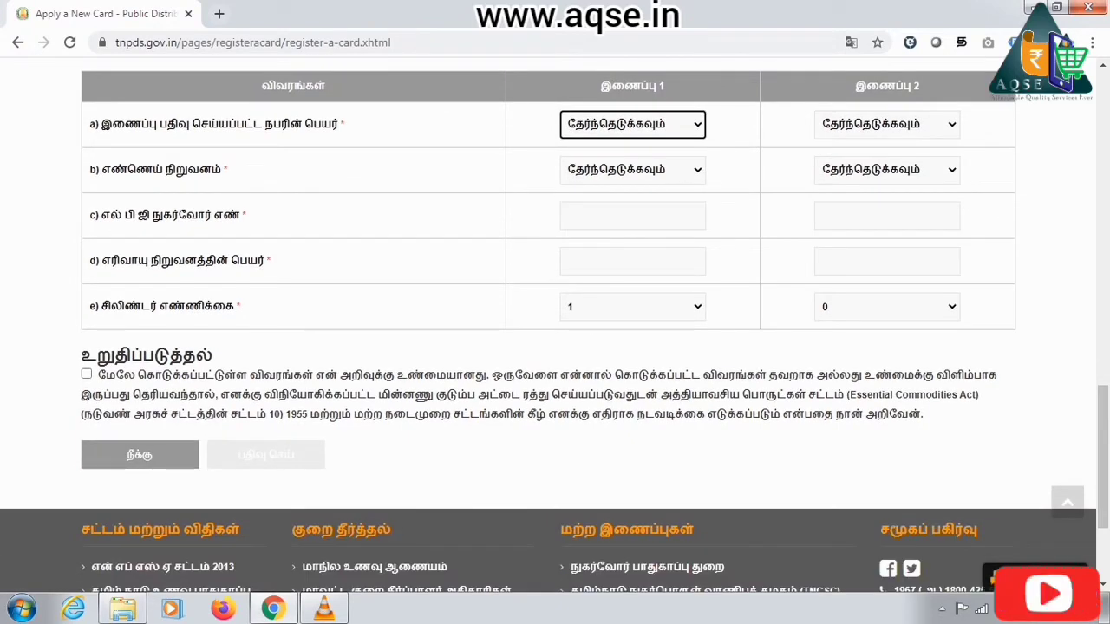
scroll(555, 325, up, 3)
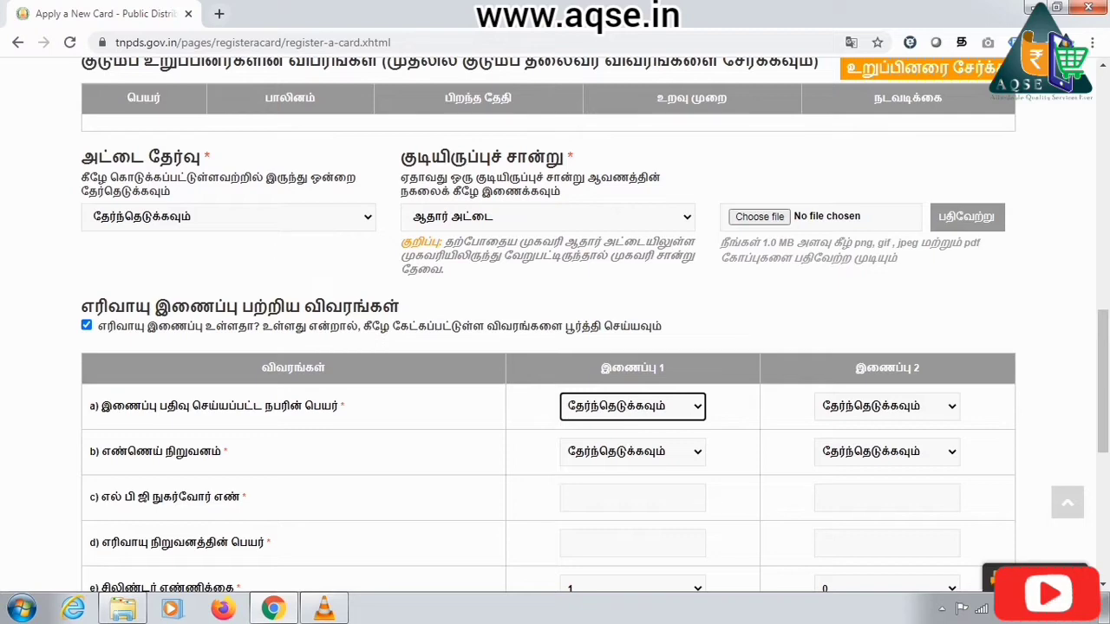
Step: Untick the gas connection, accept the declaration, and scroll back to the top
click(86, 326)
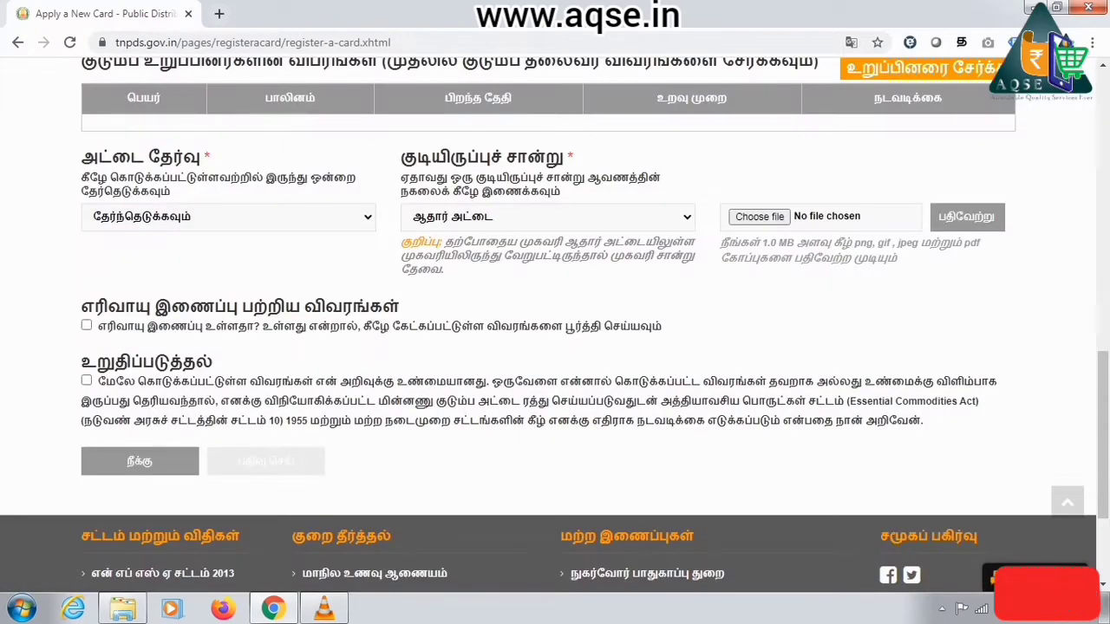
click(86, 379)
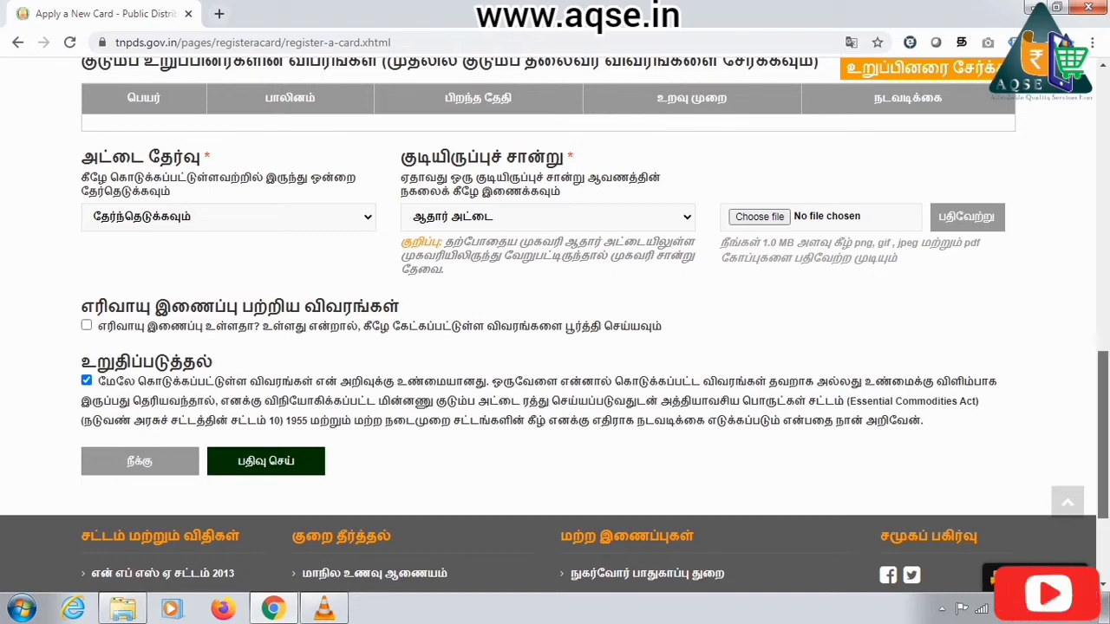
scroll(555, 330, up, 12)
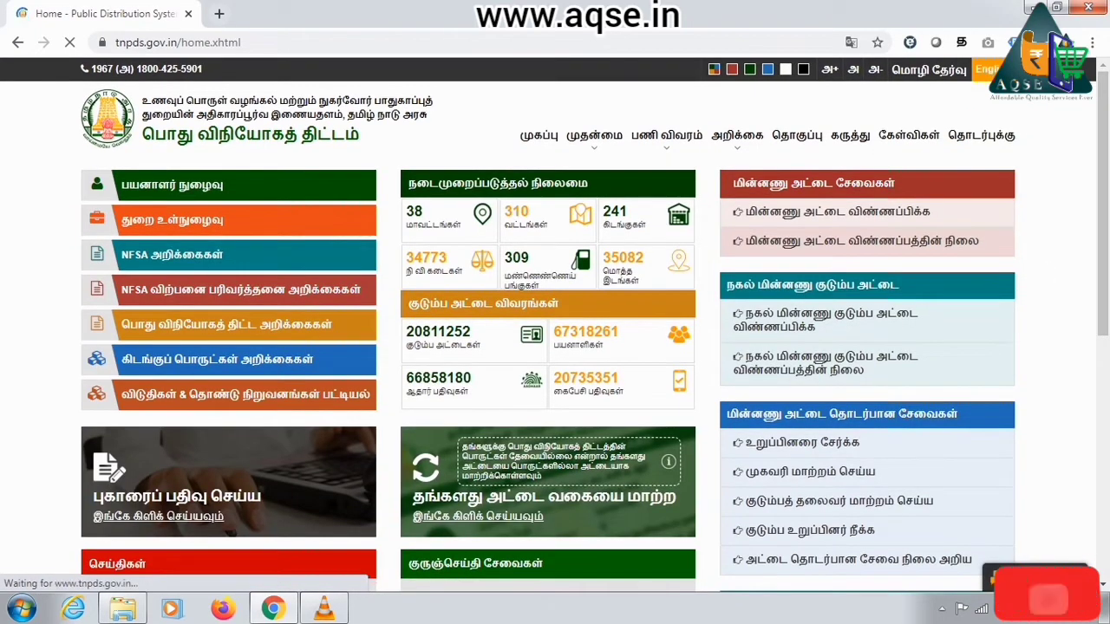
Step: View the e-card application status page, then return home and open the add-member service login
click(850, 240)
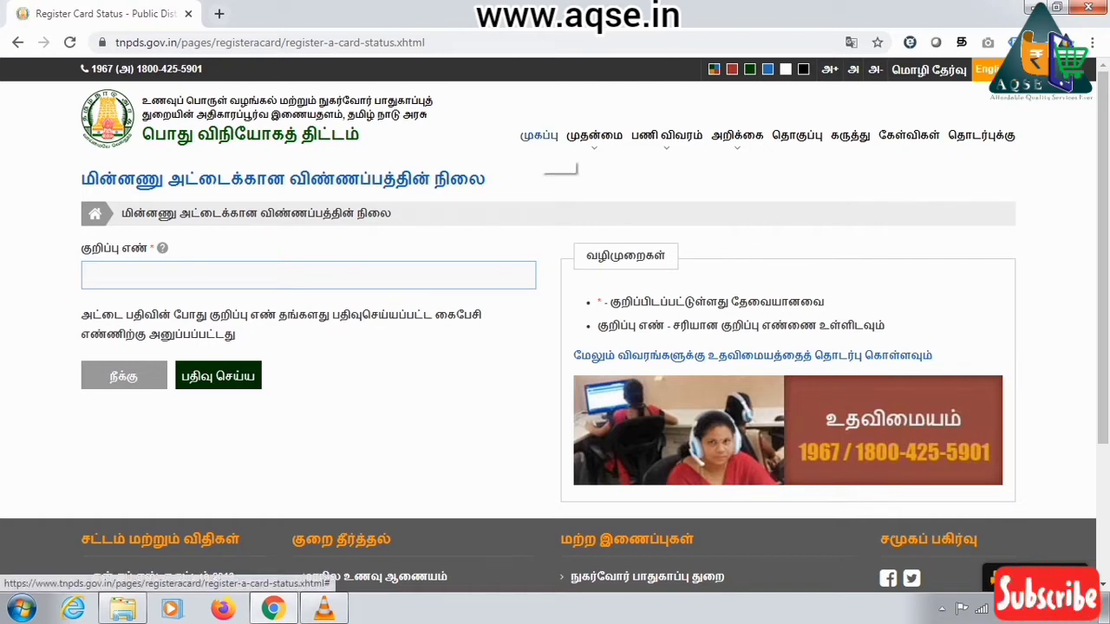
click(538, 136)
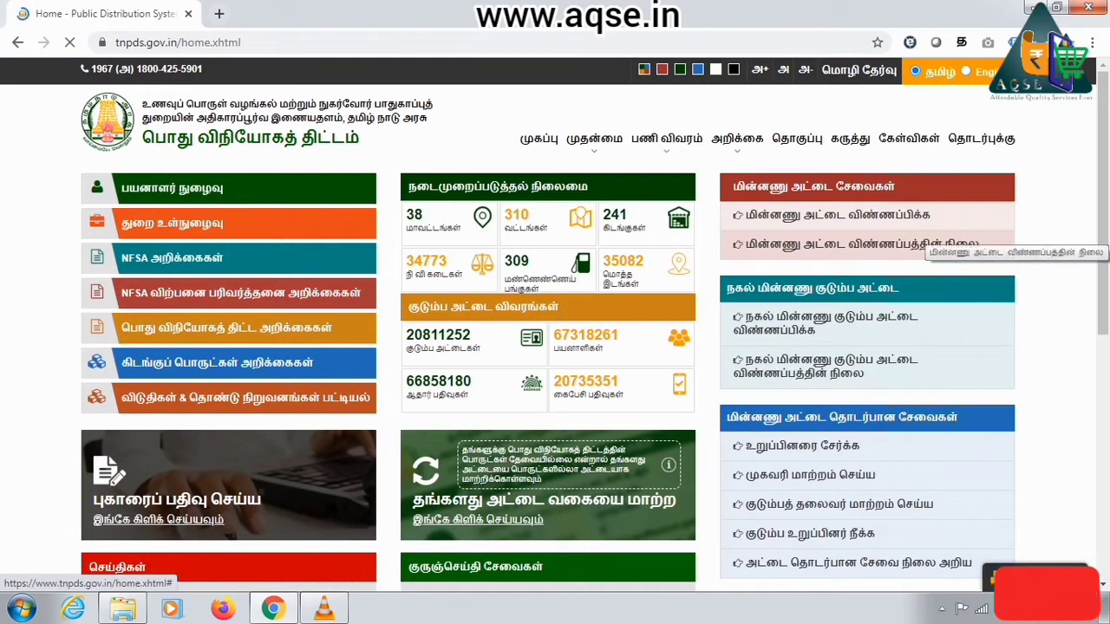
scroll(867, 286, down, 2)
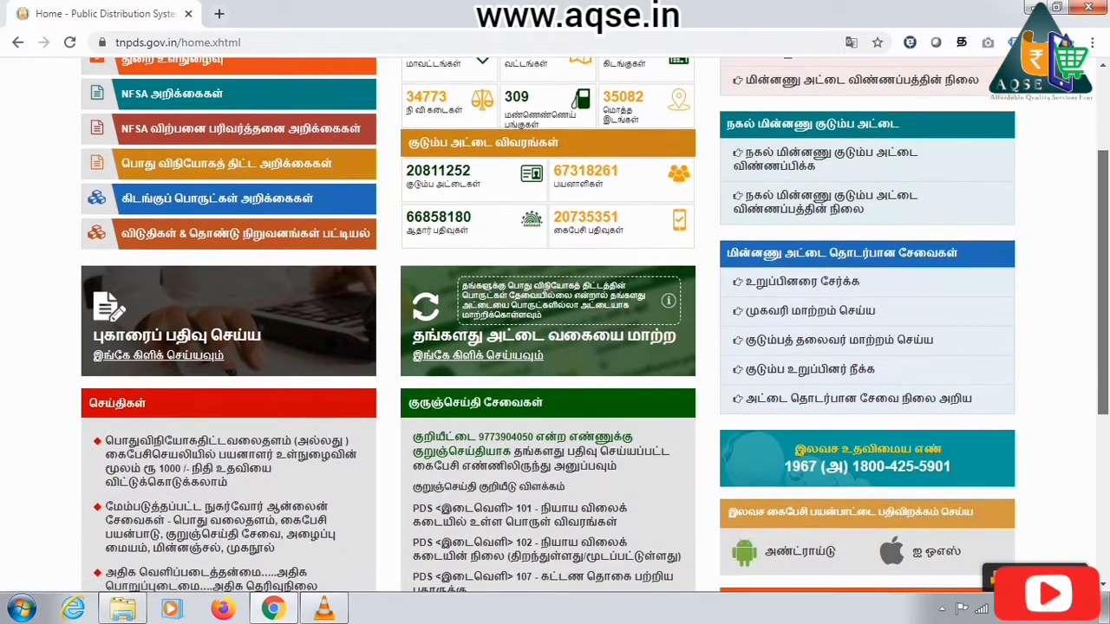
click(797, 281)
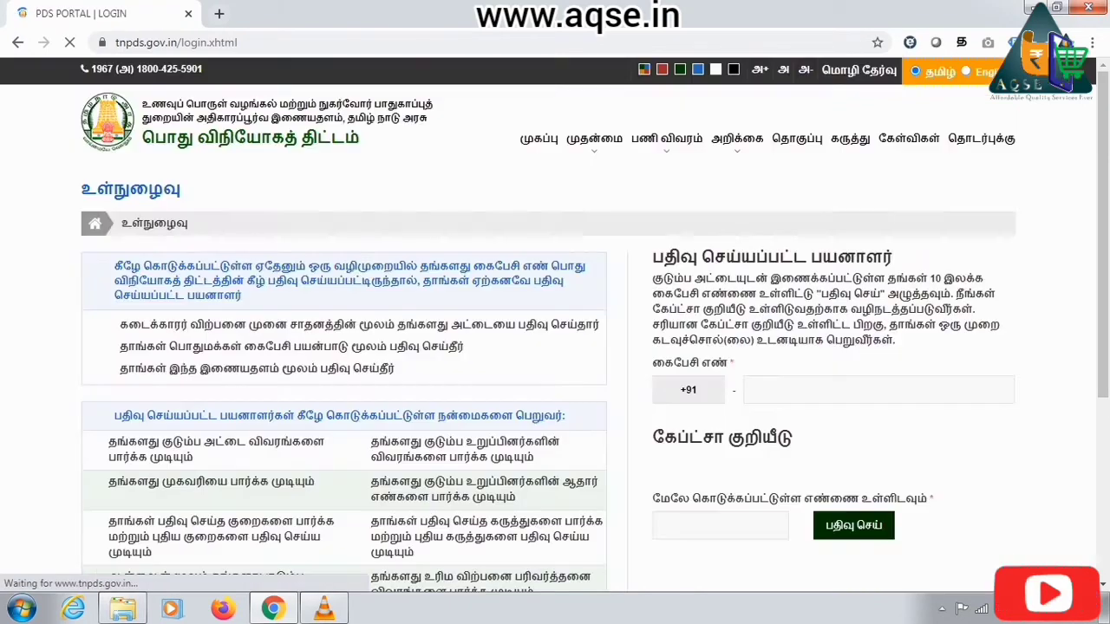
Step: Start on the mobile number field, then move between home and login to reach பயனாளர் நுழைவு
click(753, 387)
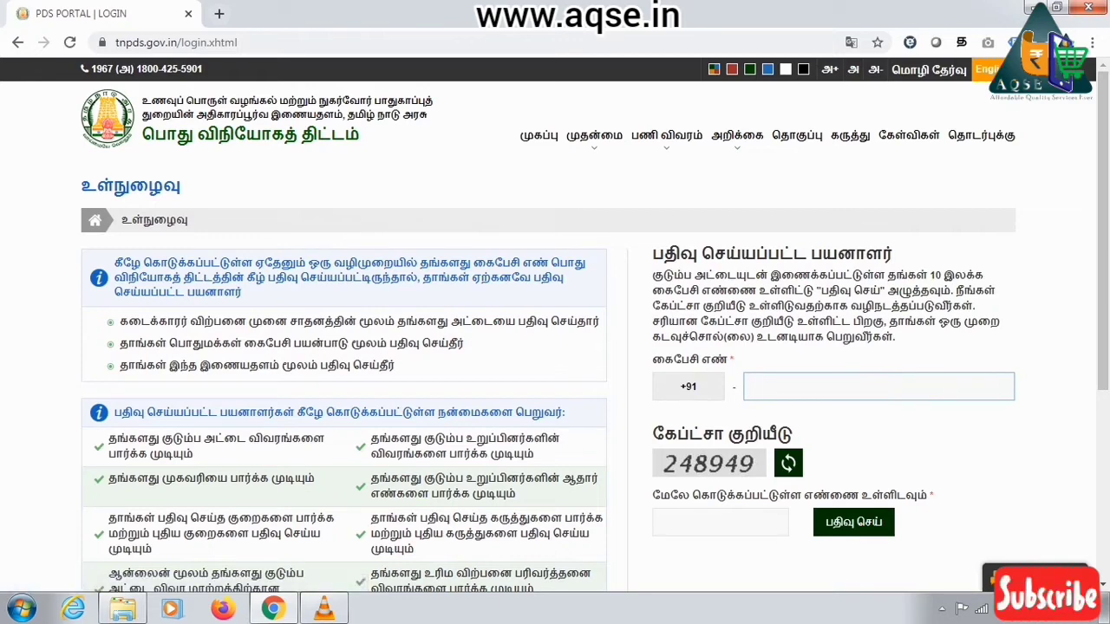
scroll(554, 329, down, 2)
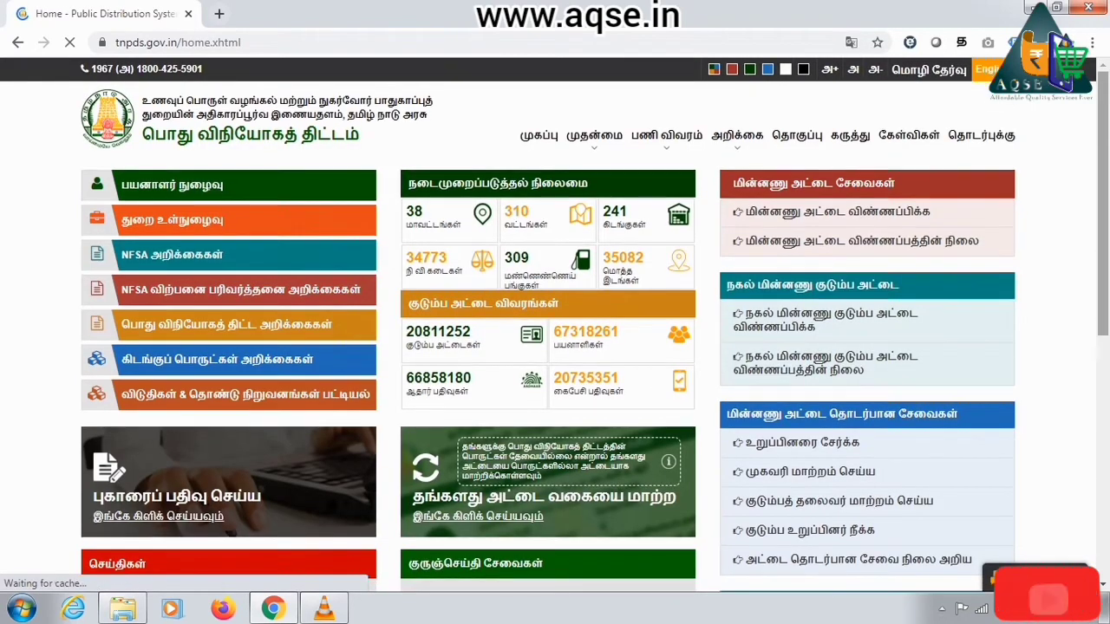
scroll(555, 329, down, 1)
scroll(867, 347, down, 1)
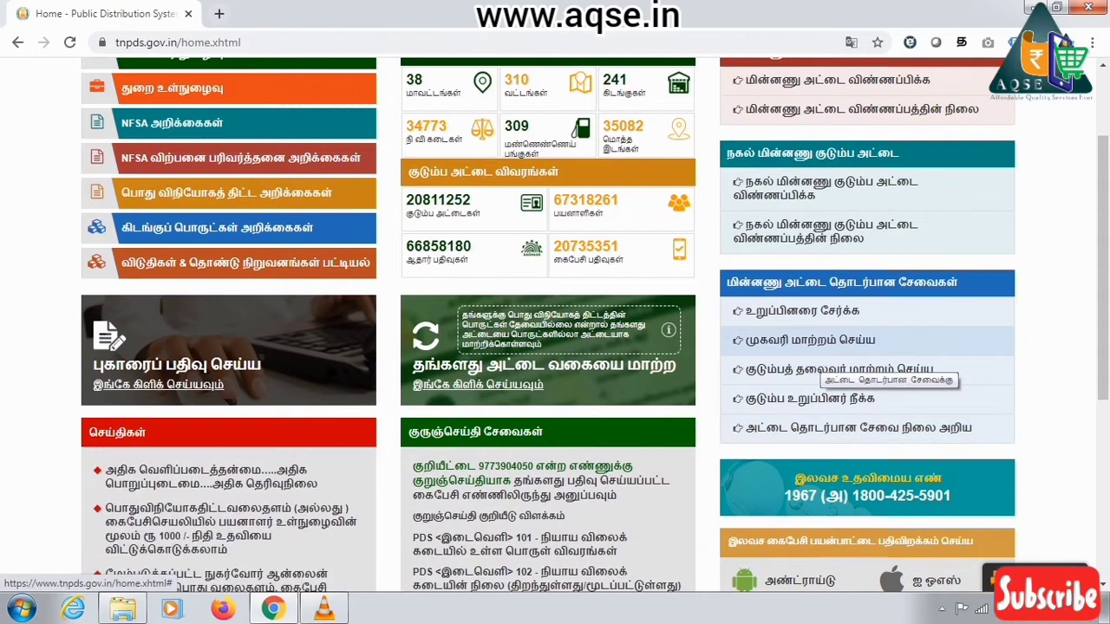
click(811, 340)
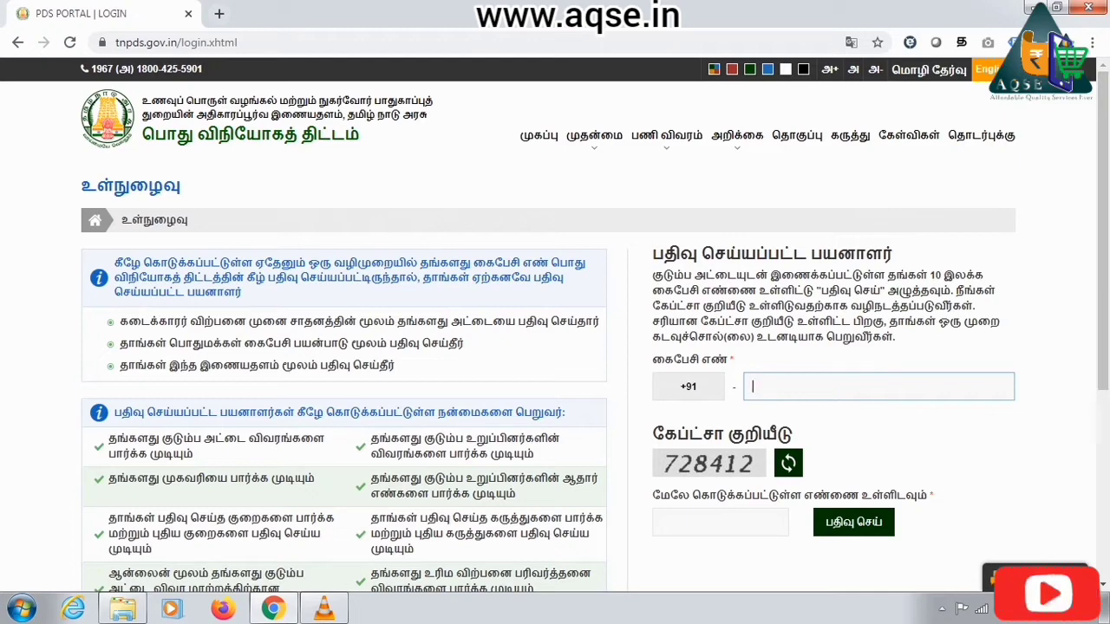
click(988, 69)
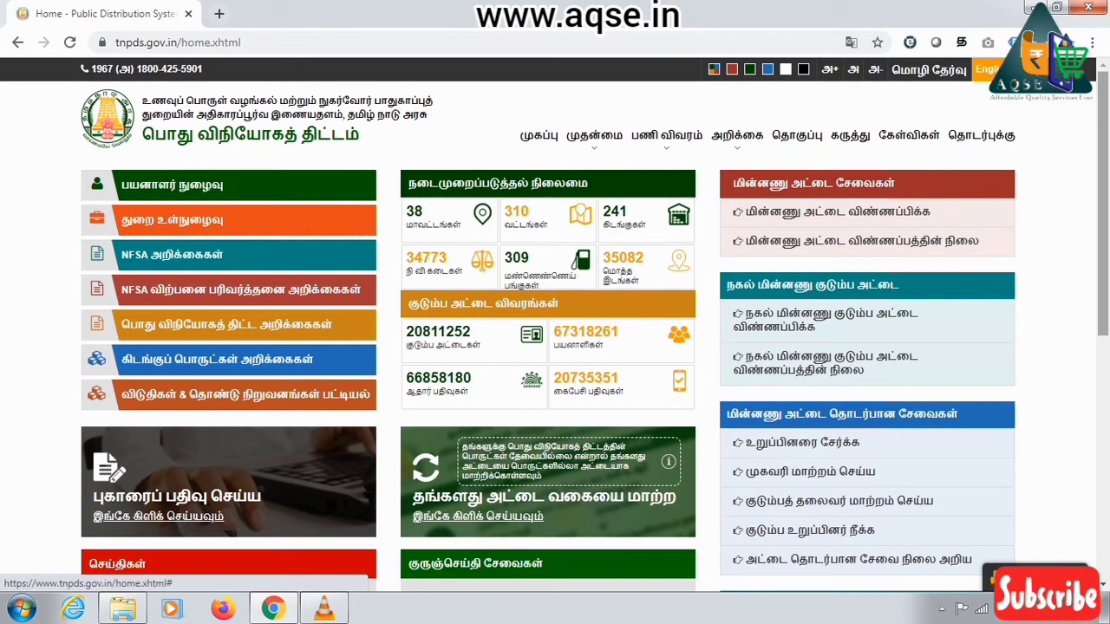
scroll(555, 326, down, 1)
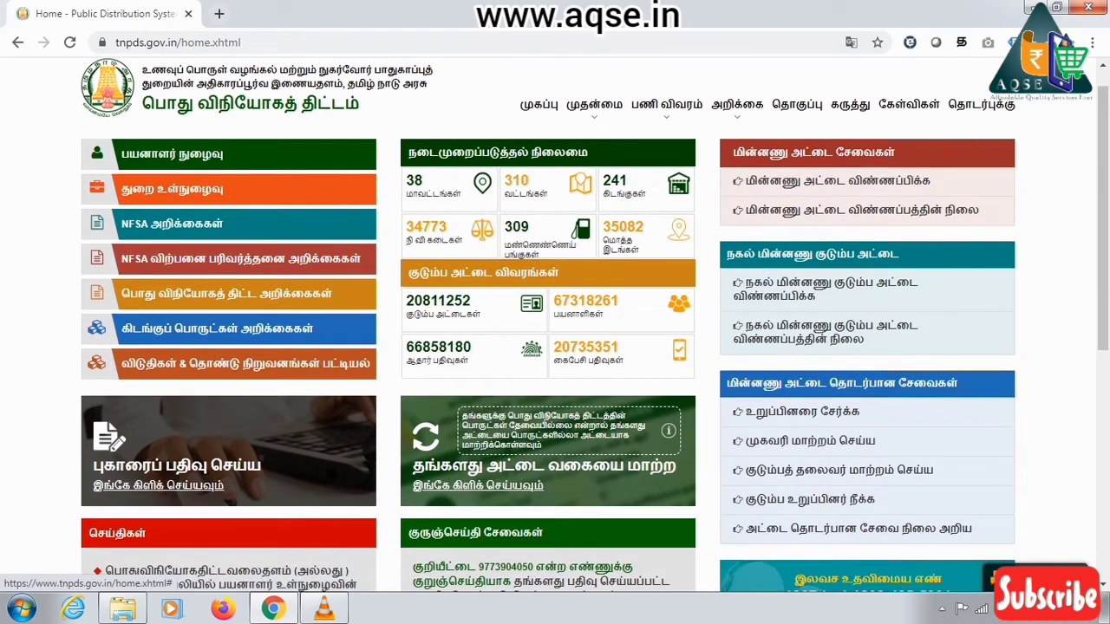
click(186, 156)
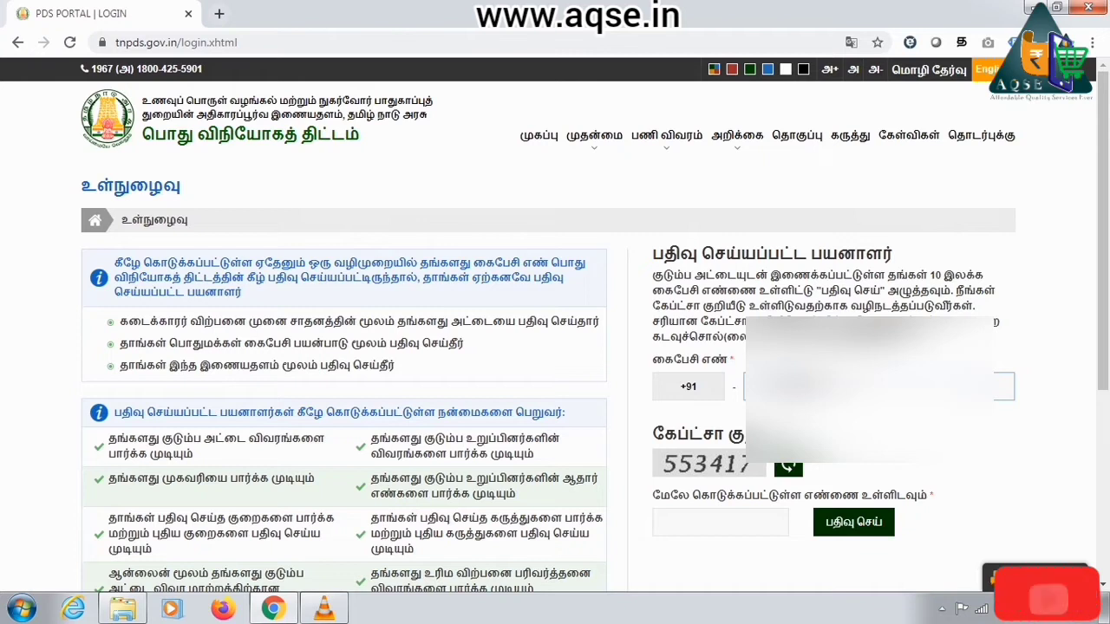
Step: Submit the captcha to get an OTP by SMS, then enter the 7-digit one-time password
click(720, 522)
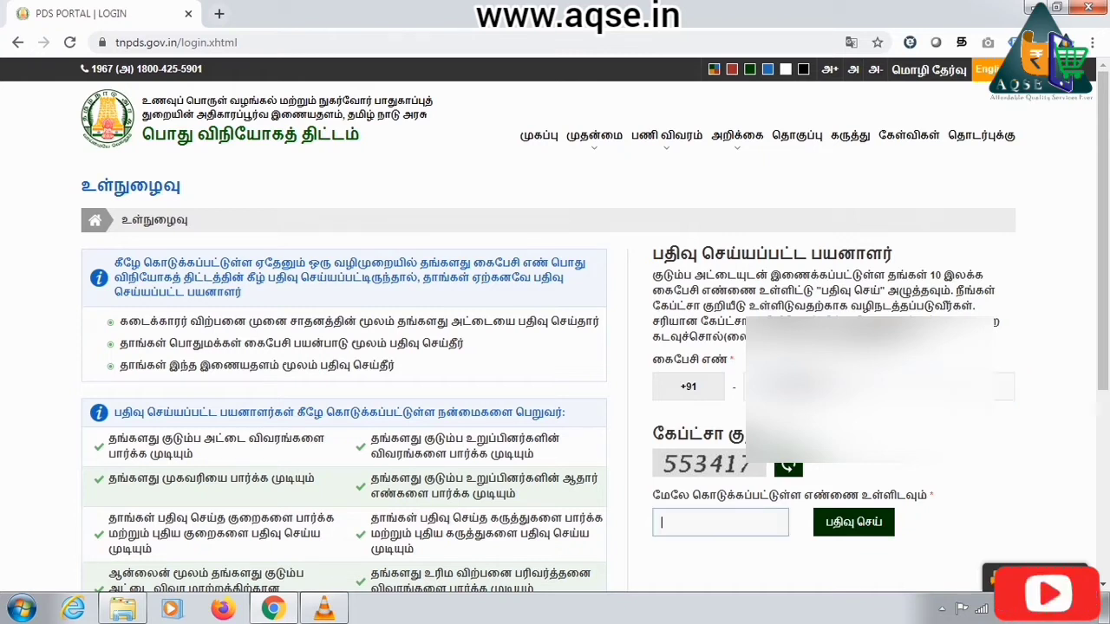
key(Return)
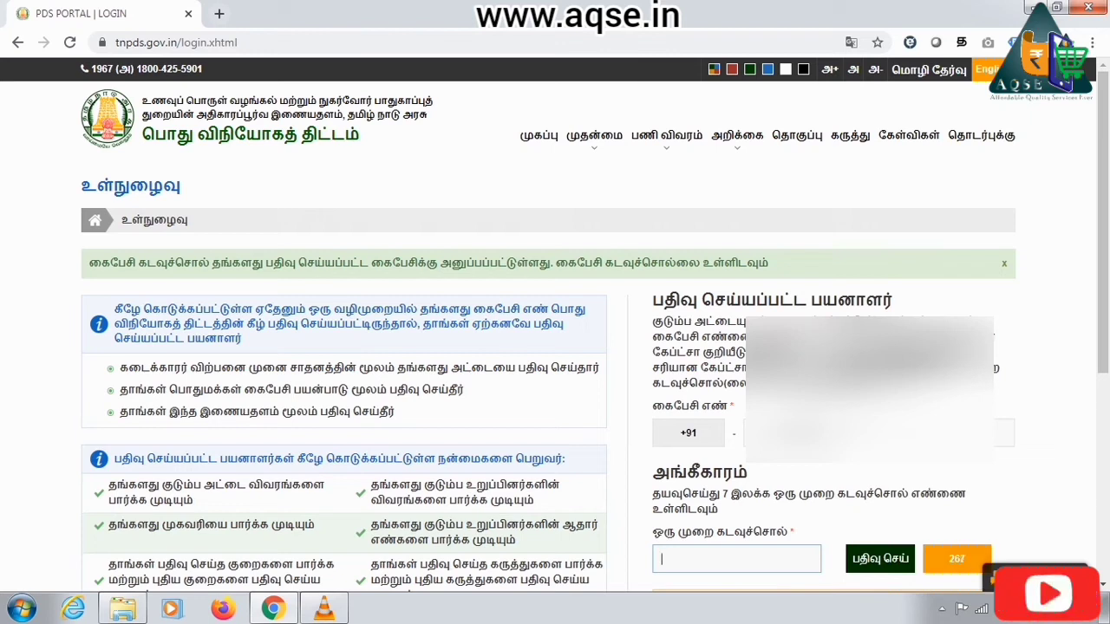
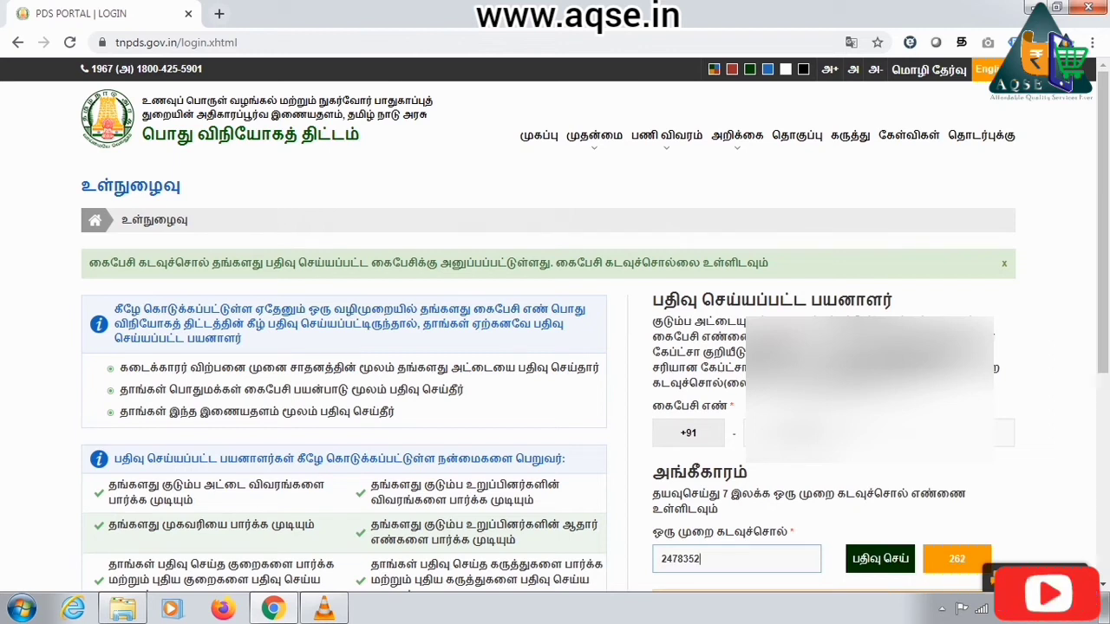
key(Return)
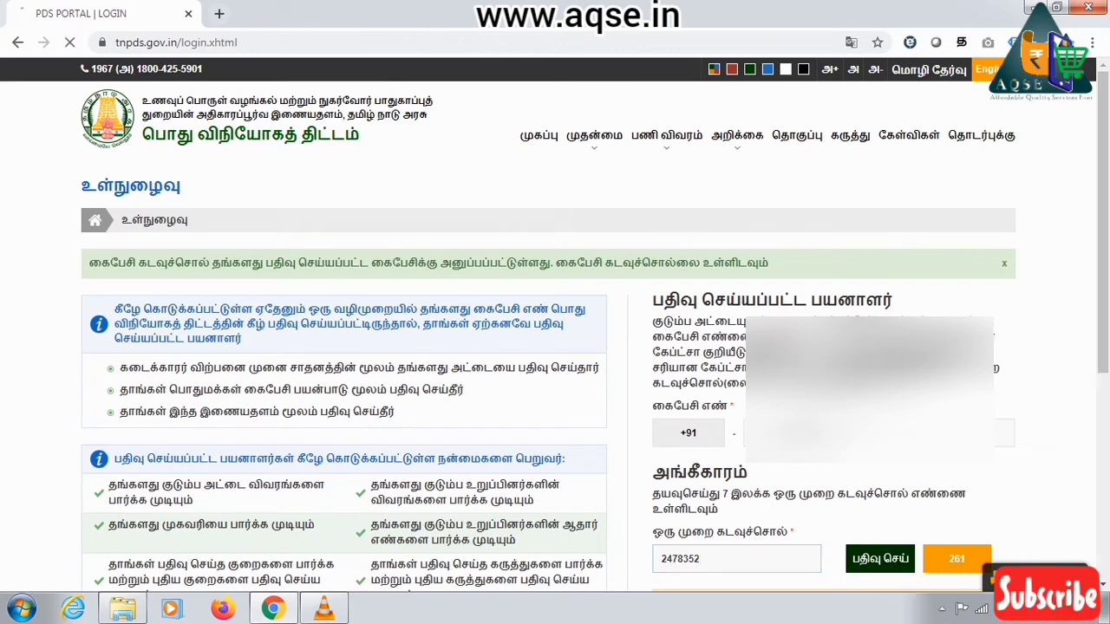